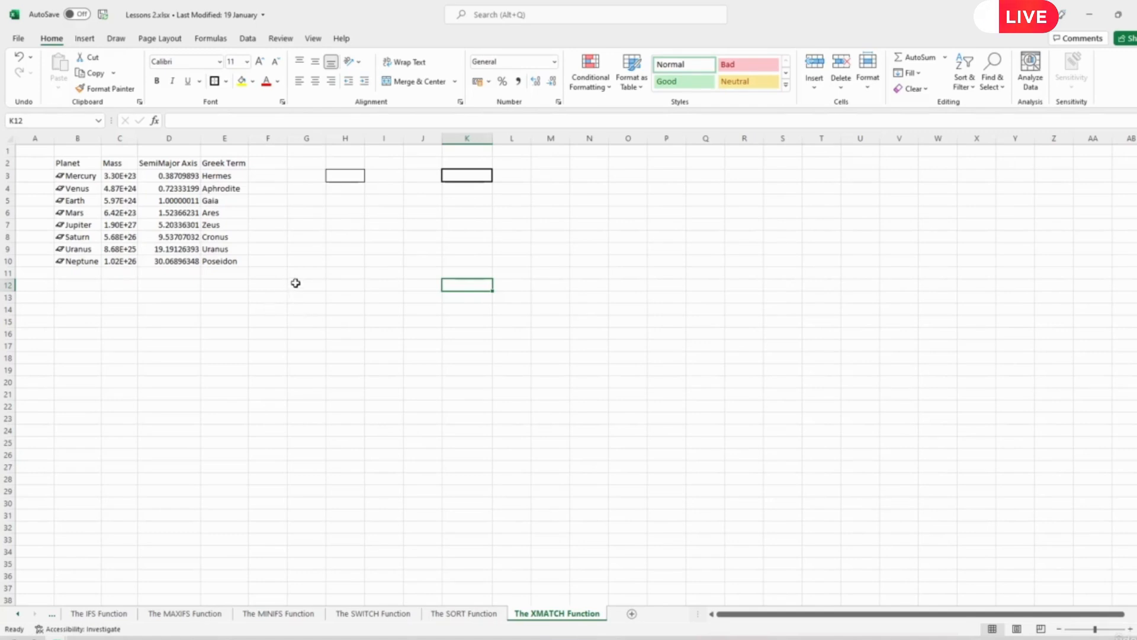
- Examine the planet names and their matching Greek terms, comparing Mercury, Venus and Earth with their entries in E3:E10
{"action": "left_click", "coordinate": [349, 177]}
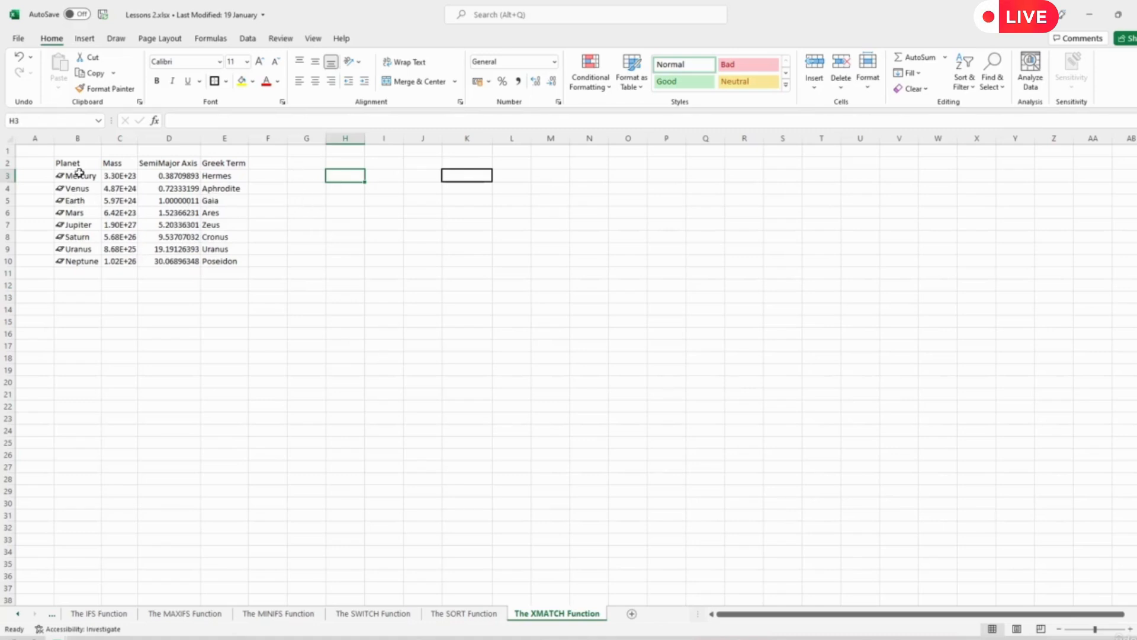
{"action": "left_click_drag", "start_coordinate": [76, 173], "coordinate": [83, 261]}
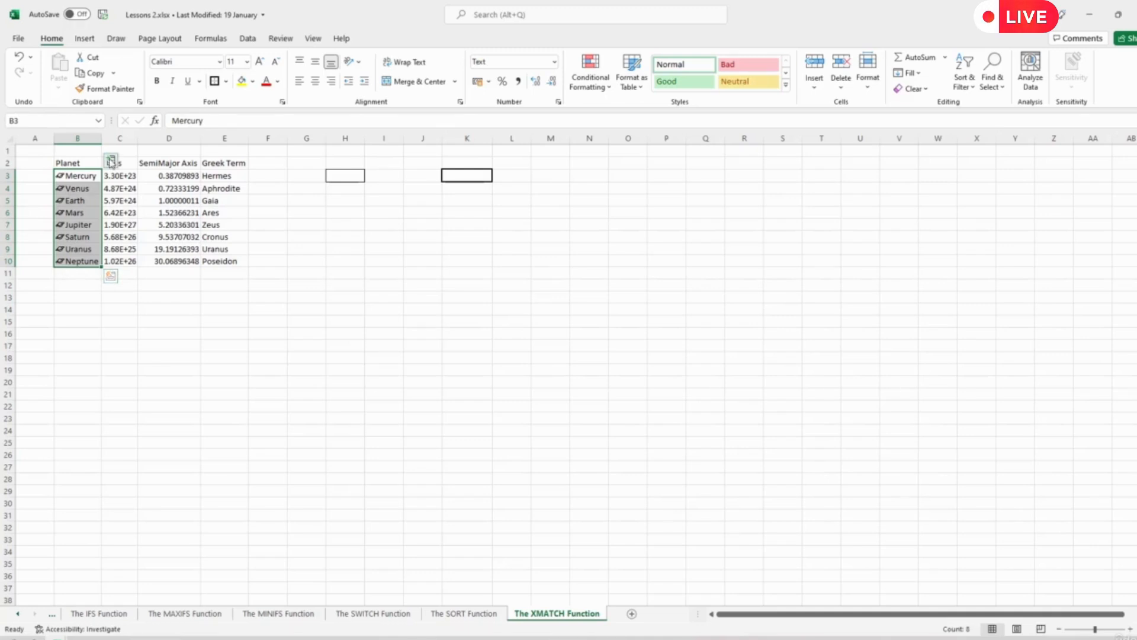
{"action": "left_click", "coordinate": [215, 336]}
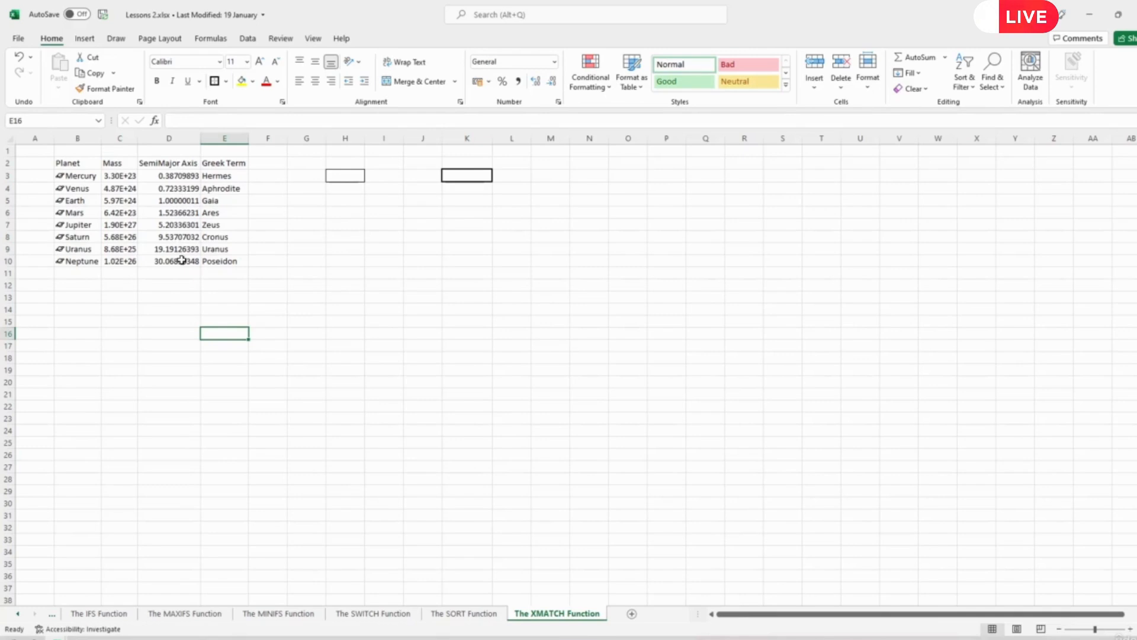
{"action": "left_click", "coordinate": [225, 177]}
{"action": "left_click_drag", "start_coordinate": [225, 177], "coordinate": [225, 255]}
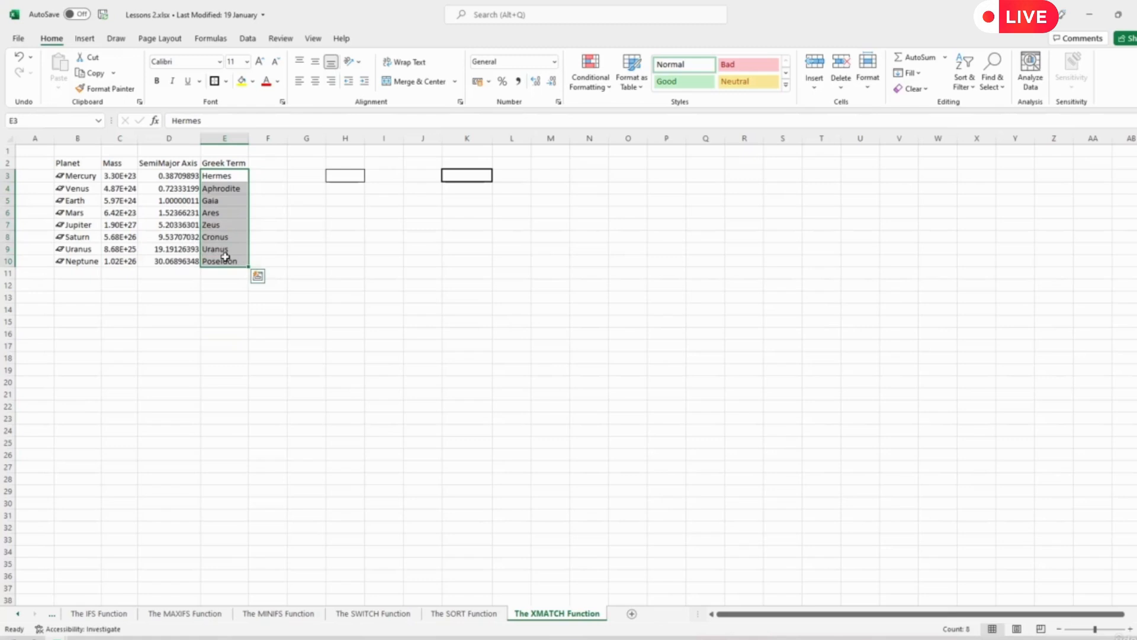
{"action": "left_click", "coordinate": [89, 177]}
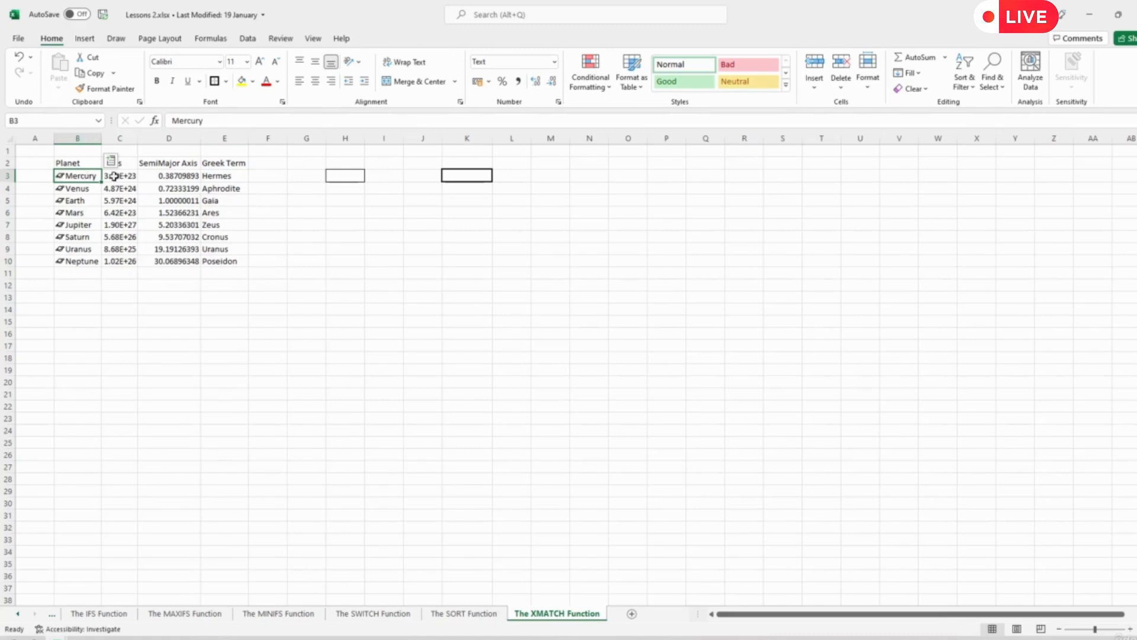
{"action": "left_click", "coordinate": [218, 175]}
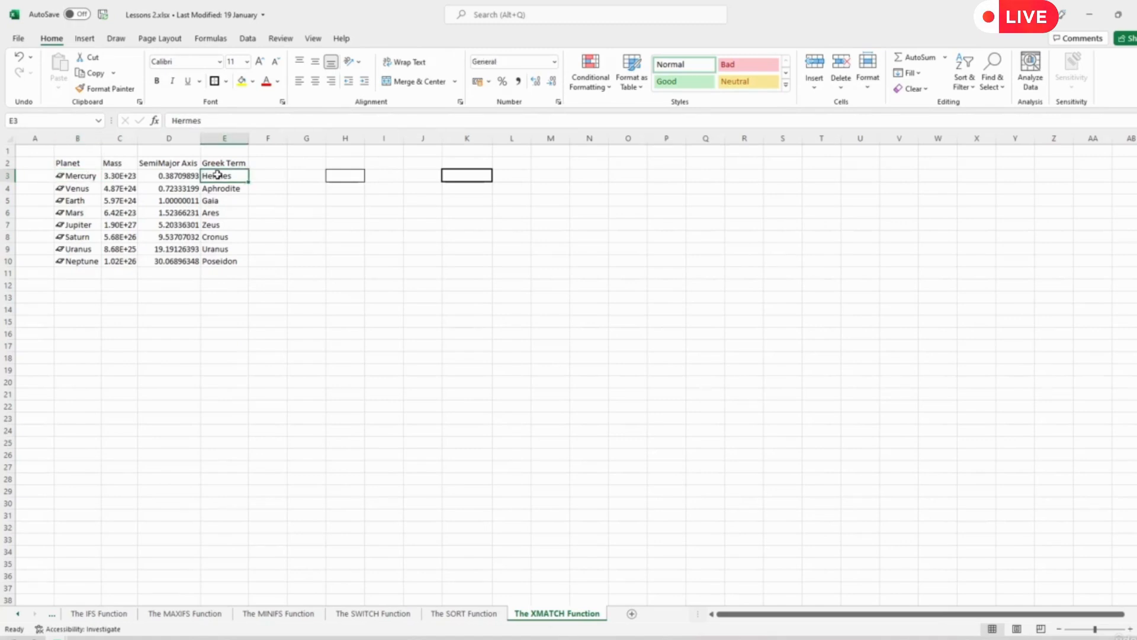
{"action": "left_click", "coordinate": [74, 189]}
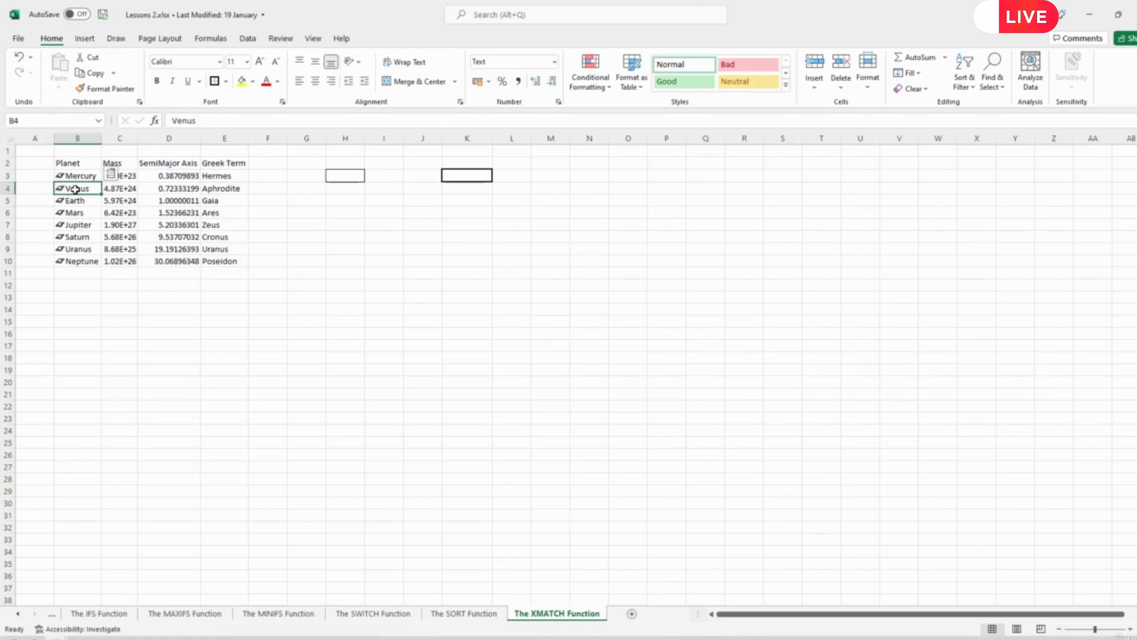
{"action": "left_click", "coordinate": [223, 188]}
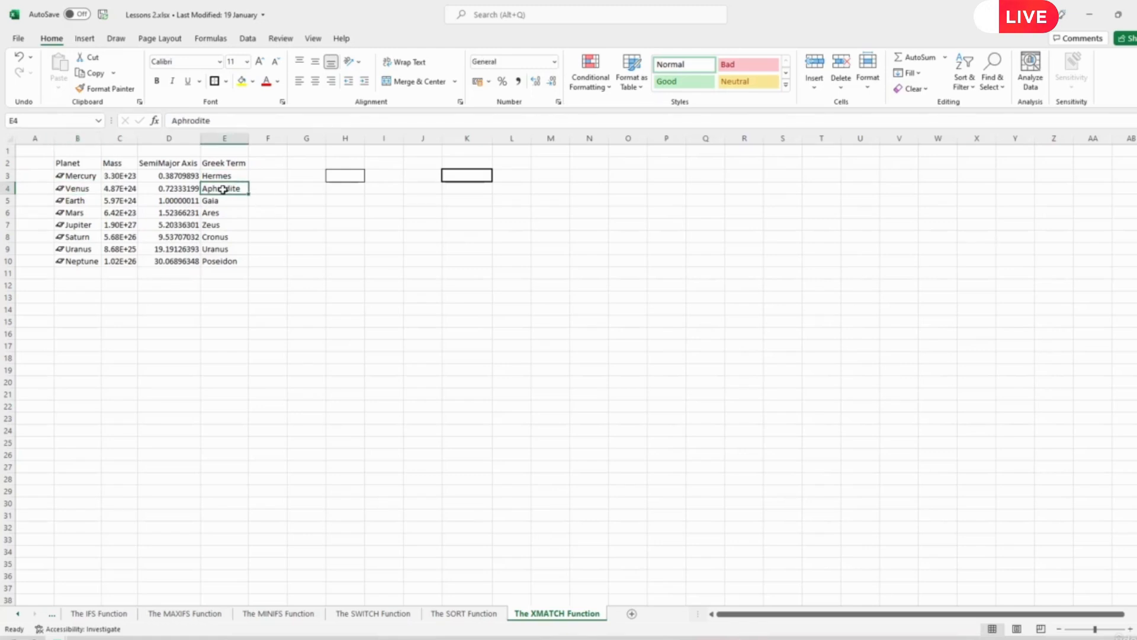
{"action": "left_click", "coordinate": [80, 200]}
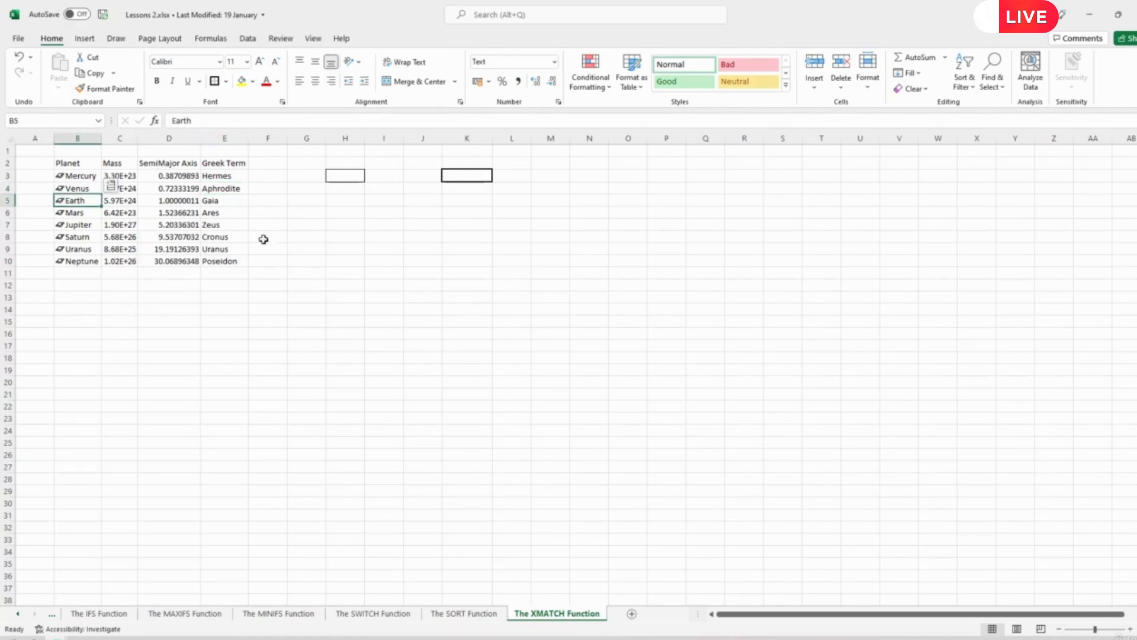
{"action": "left_click", "coordinate": [210, 199]}
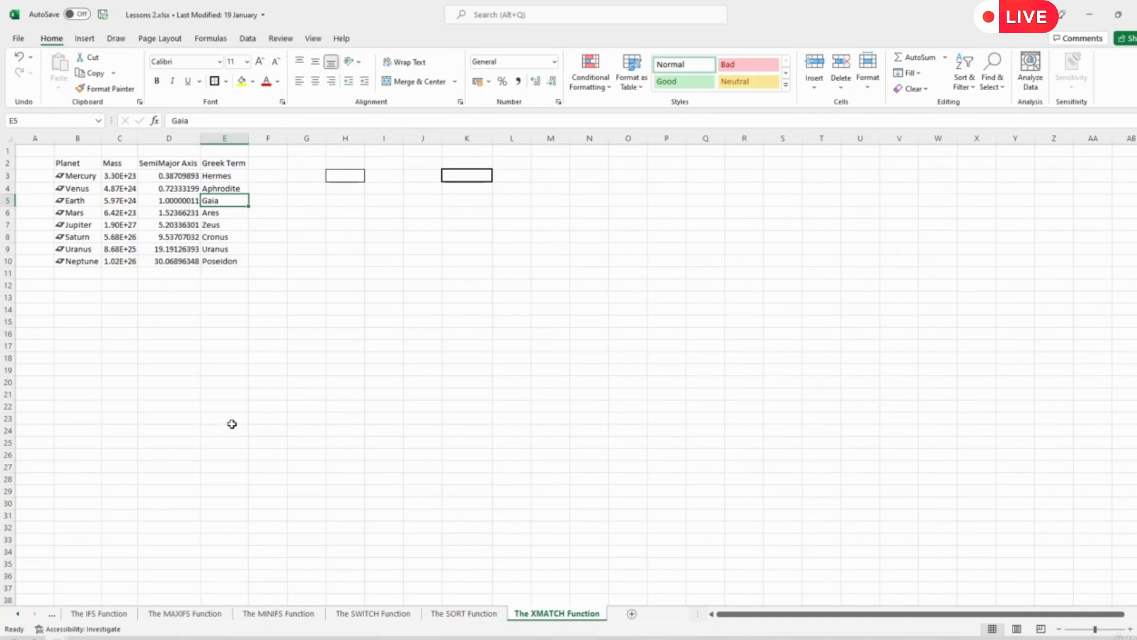
{"action": "left_click_drag", "start_coordinate": [223, 176], "coordinate": [229, 263]}
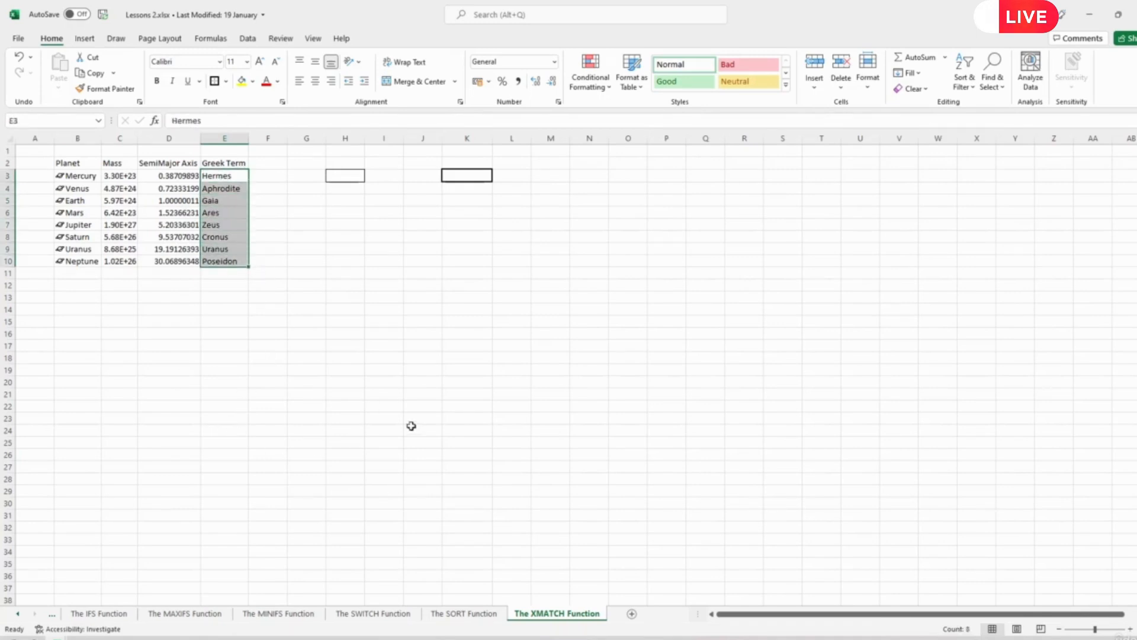
- Enter =XMATCH(K3,E3:E10) in cell H3 to find the position of K3's value among the Greek terms
{"action": "left_click", "coordinate": [345, 175]}
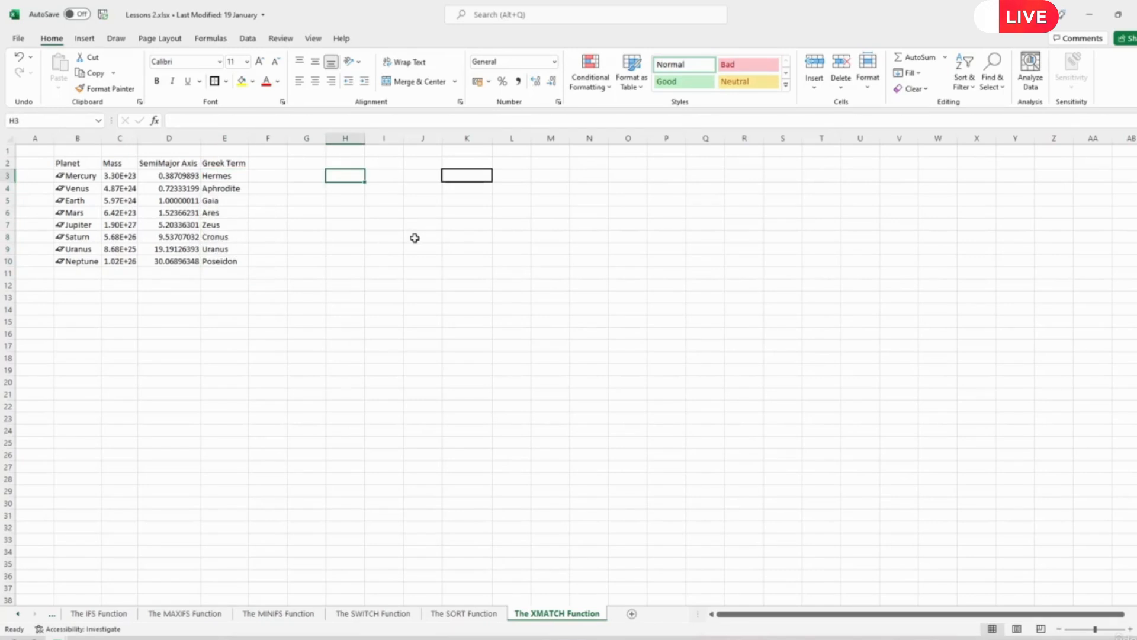
{"action": "type", "text": "="}
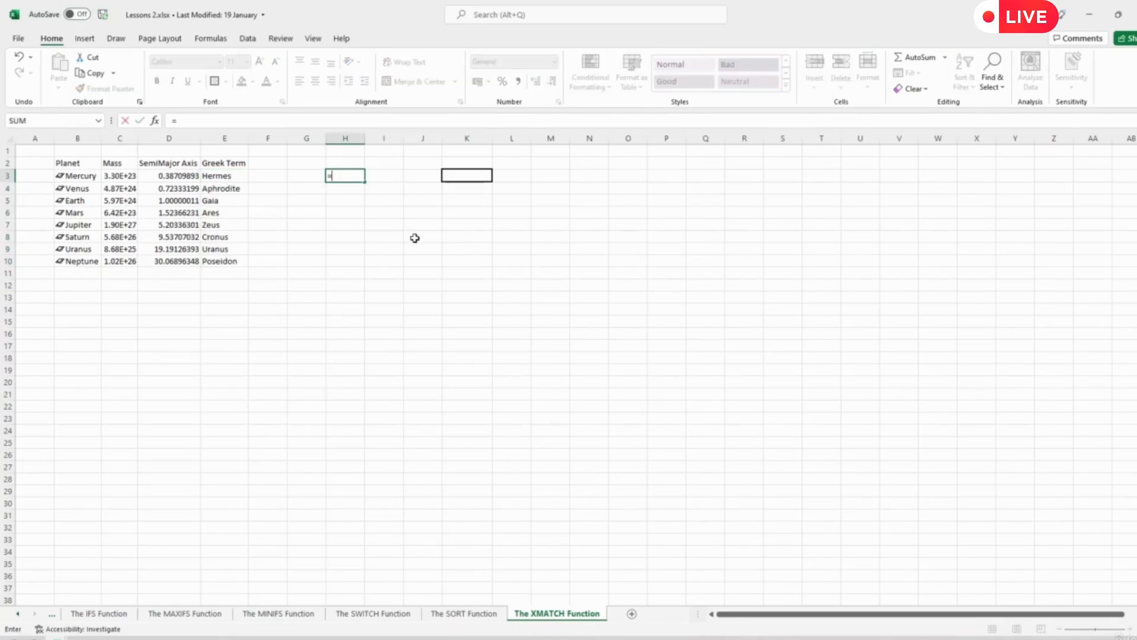
{"action": "type", "text": "xma"}
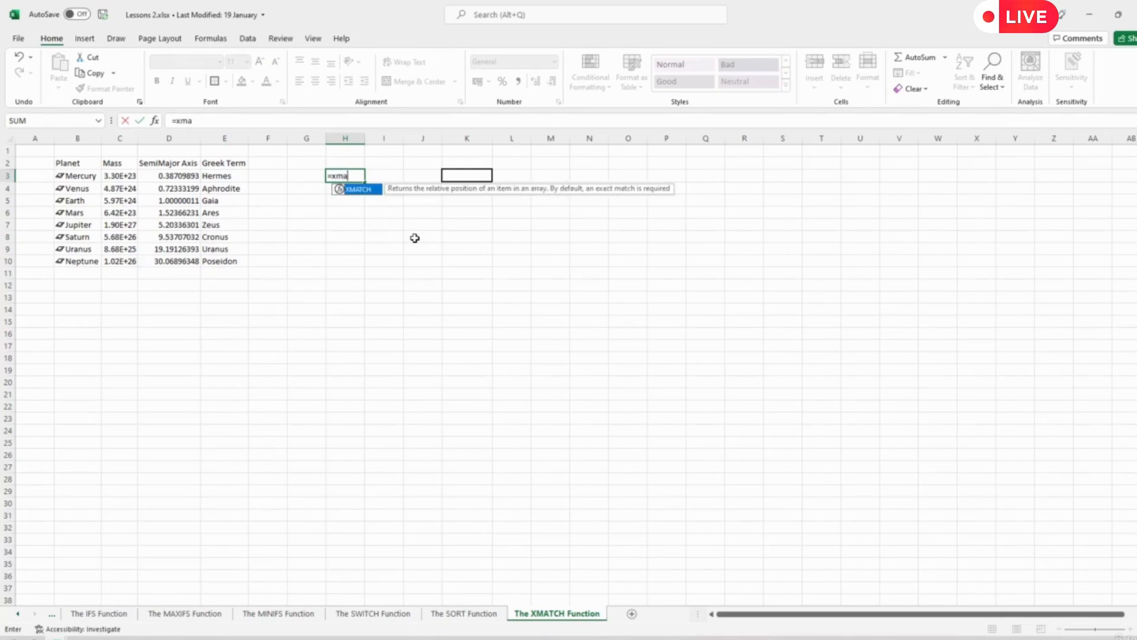
{"action": "type", "text": "tch("}
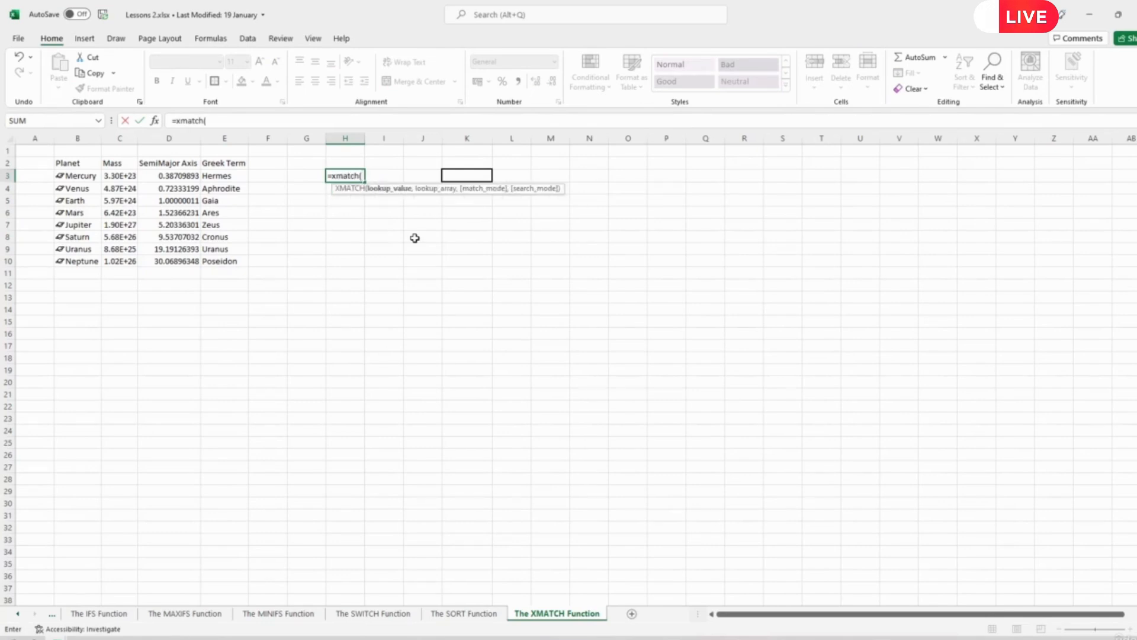
{"action": "left_click", "coordinate": [463, 174]}
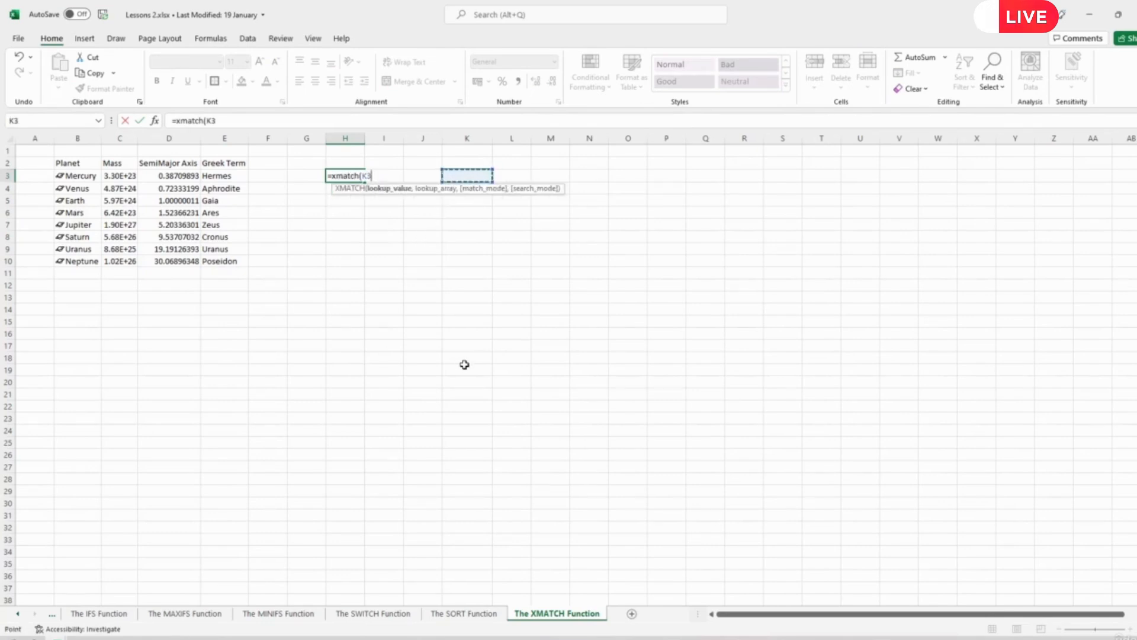
{"action": "type", "text": ","}
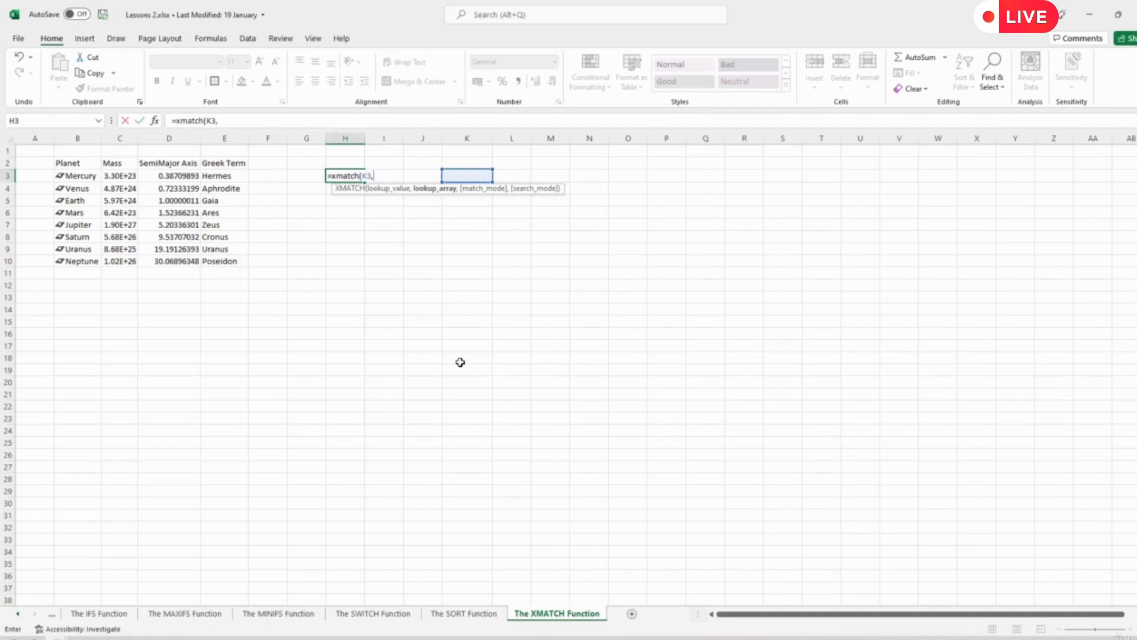
{"action": "left_click_drag", "start_coordinate": [221, 176], "coordinate": [222, 265]}
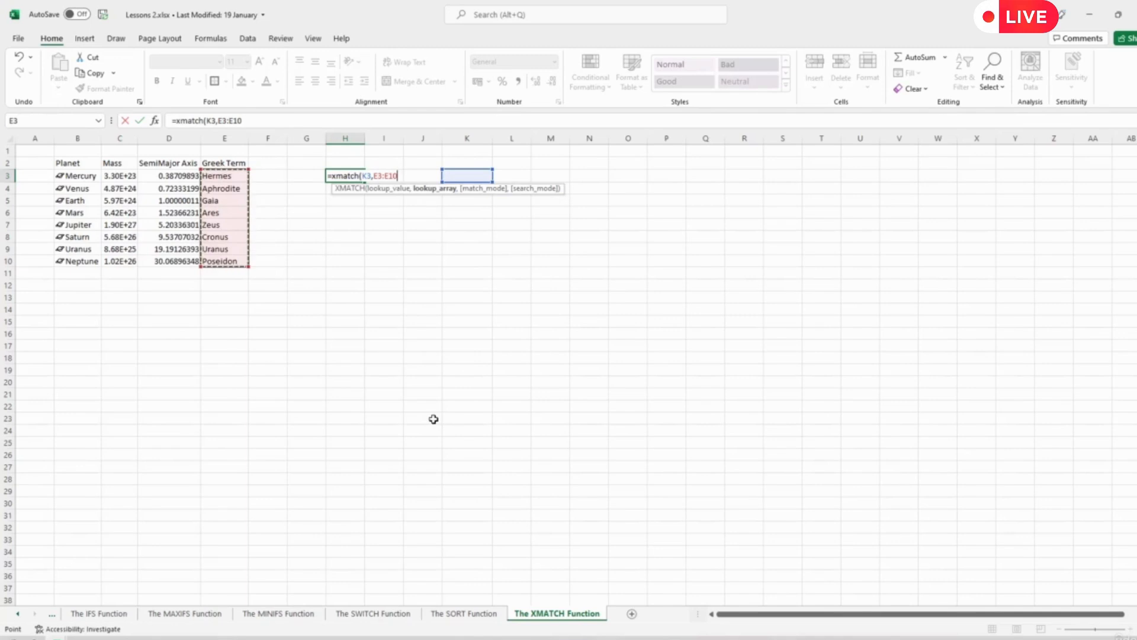
{"action": "type", "text": ")"}
{"action": "key", "text": "Return"}
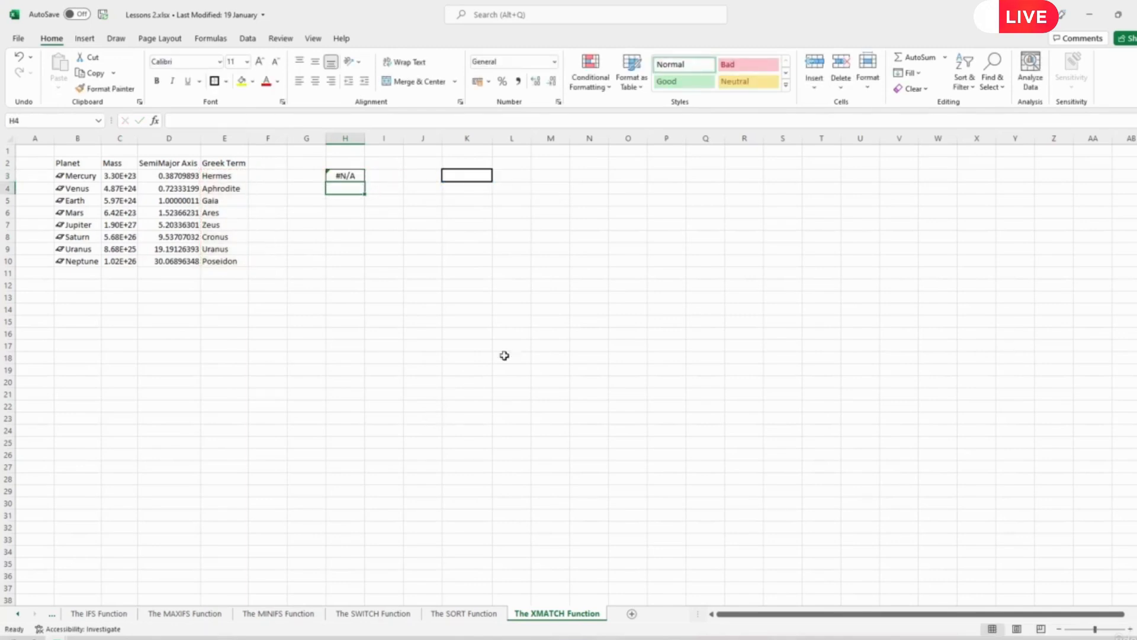
- Test the XMATCH formula by entering Zeus as the lookup value in cell K3 and replacing it with Gaia
{"action": "left_click", "coordinate": [471, 177]}
{"action": "type", "text": "Zeus"}
{"action": "key", "text": "Return"}
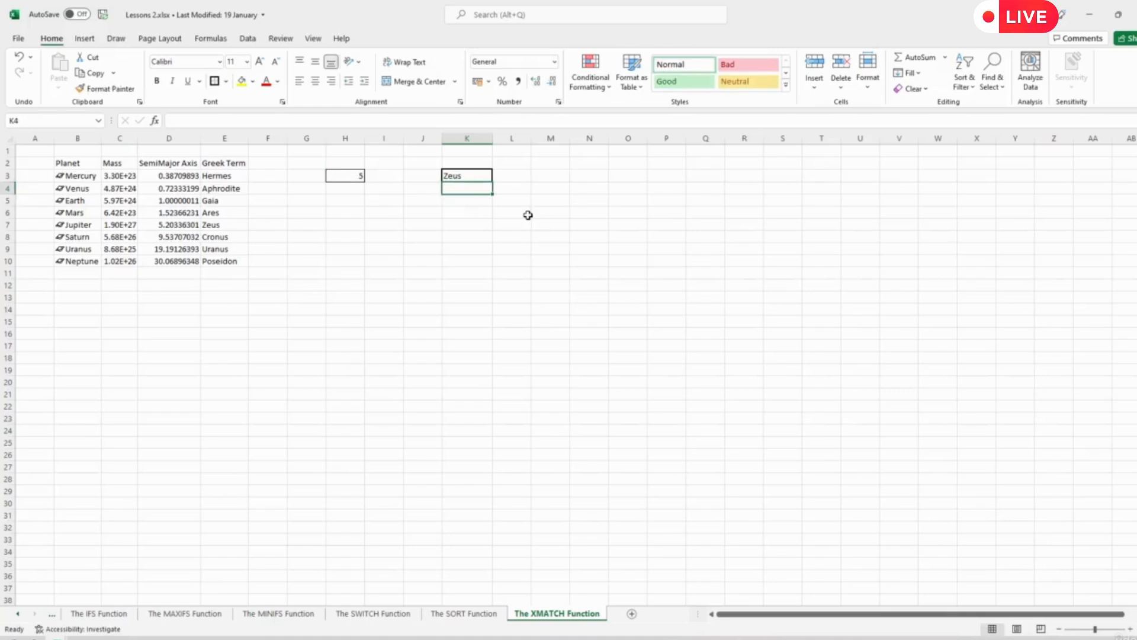
{"action": "left_click", "coordinate": [458, 177]}
{"action": "type", "text": "Gaia"}
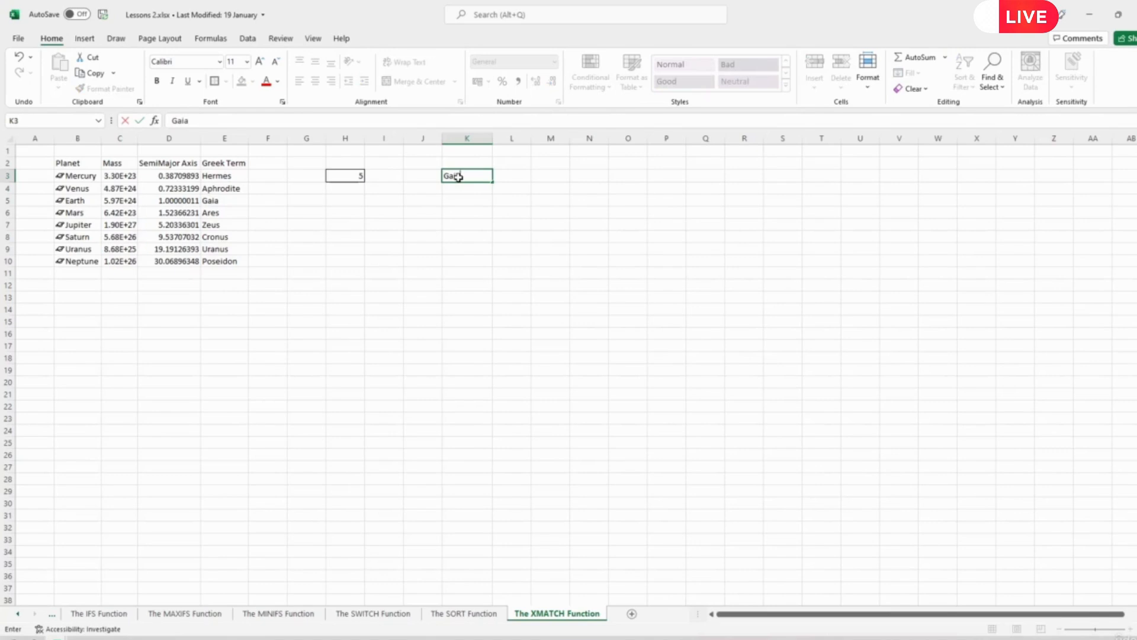
{"action": "key", "text": "Return"}
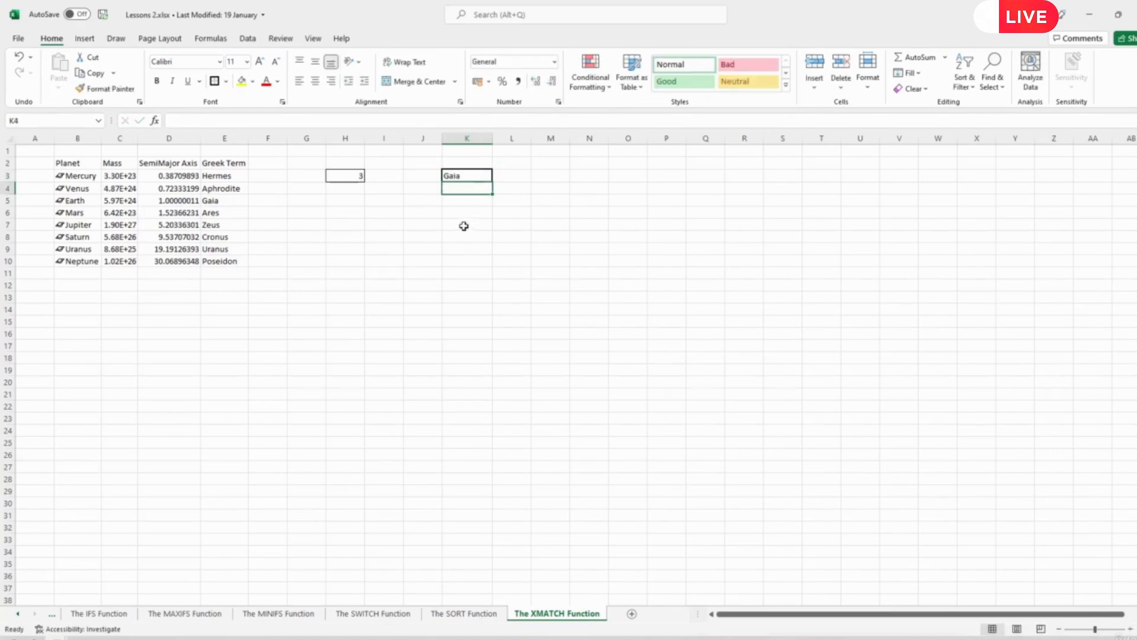
- Add the wildcard match mode 2 to the formula in H3, making it =XMATCH(K3,E3:E10,2)
{"action": "left_click", "coordinate": [344, 178]}
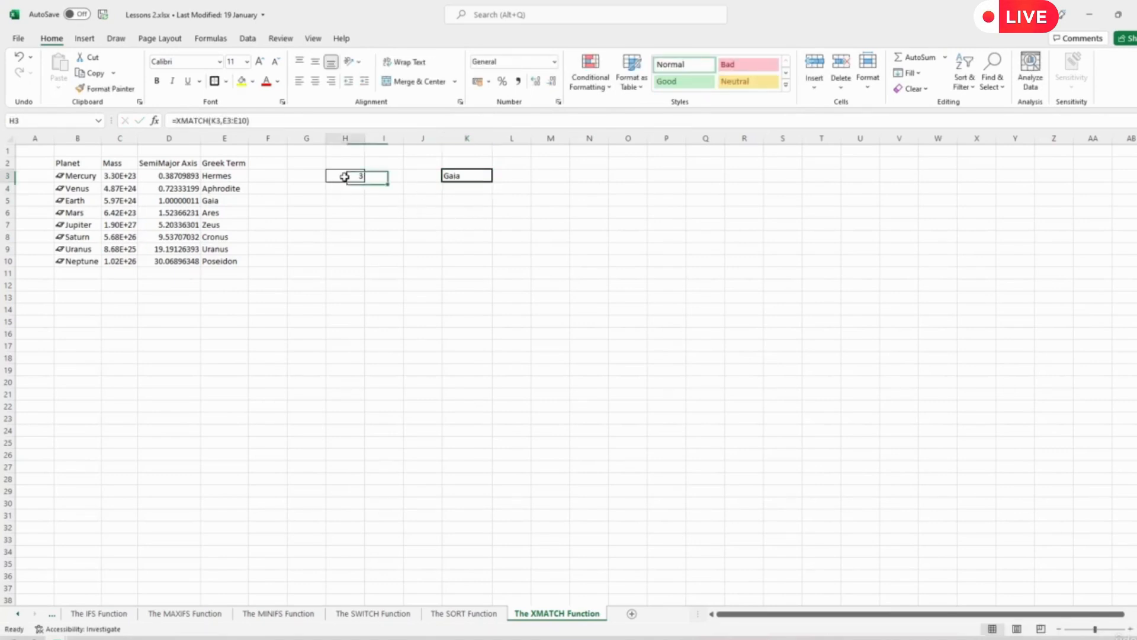
{"action": "left_click", "coordinate": [251, 121]}
{"action": "key", "text": "BackSpace"}
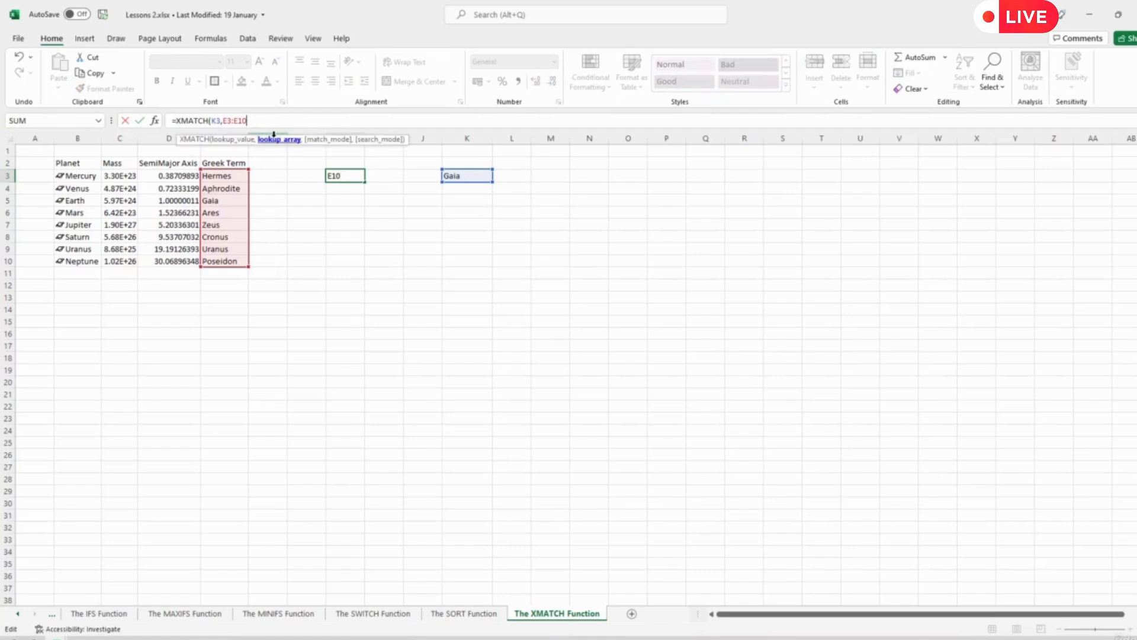
{"action": "type", "text": ","}
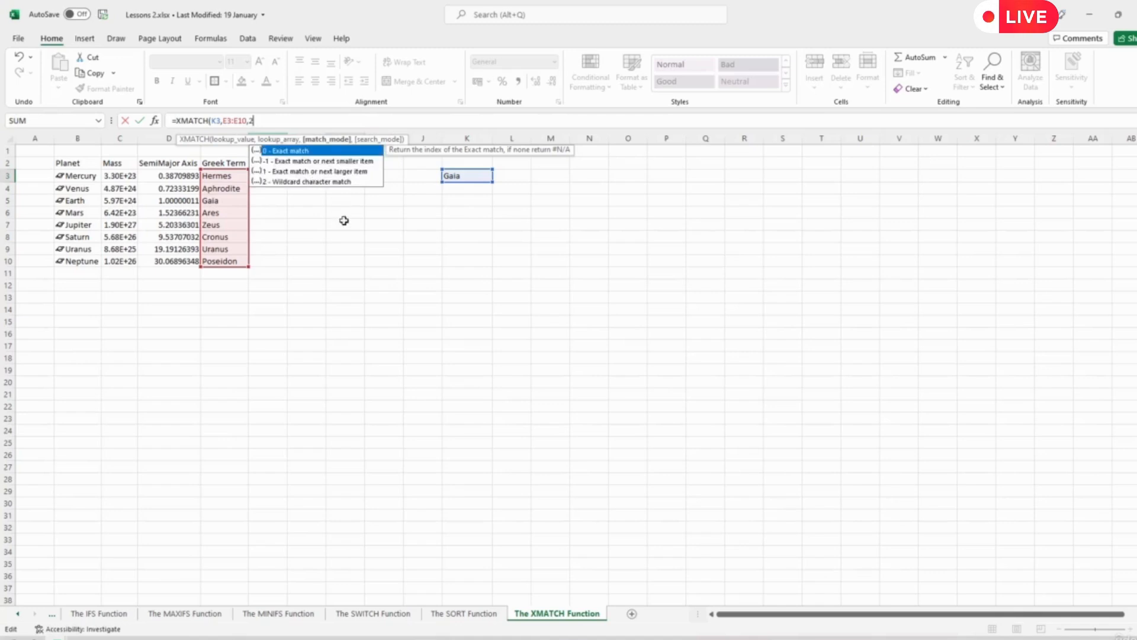
{"action": "type", "text": "2)"}
{"action": "key", "text": "Return"}
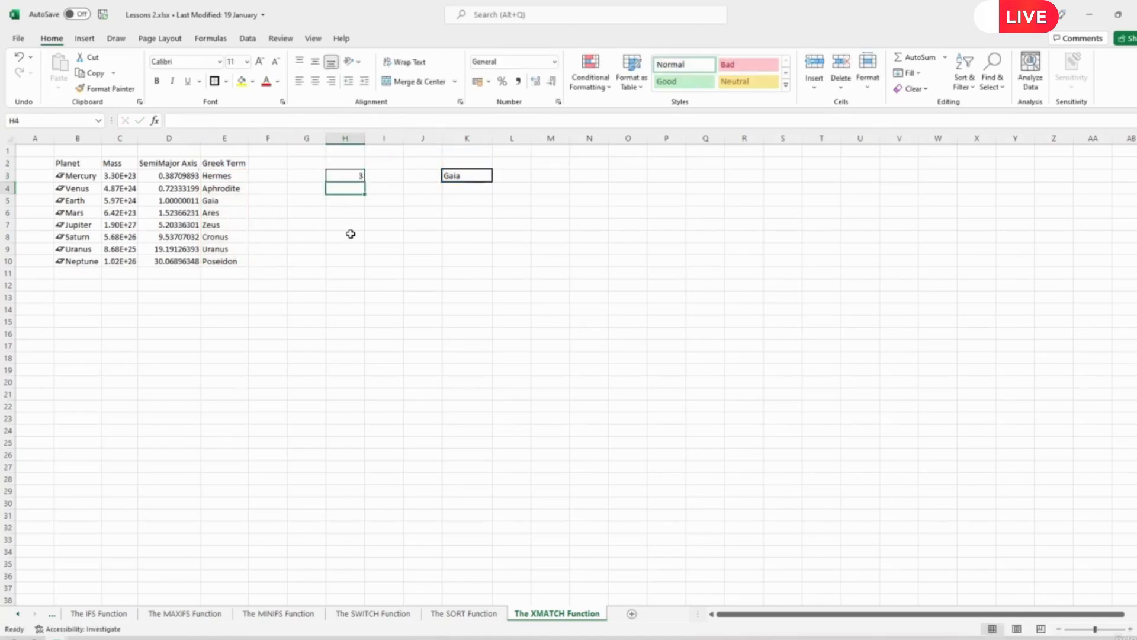
- Test wildcard matching by entering G* as the lookup value in cell K3 and replacing it with H*
{"action": "left_click", "coordinate": [467, 177]}
{"action": "type", "text": "G*"}
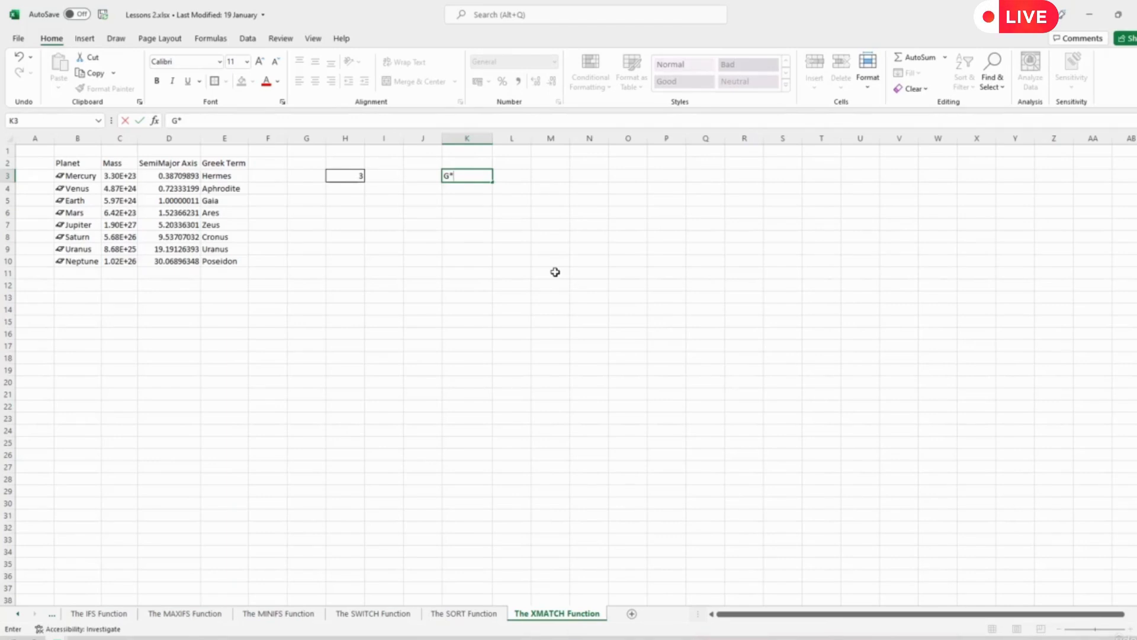
{"action": "key", "text": "Return"}
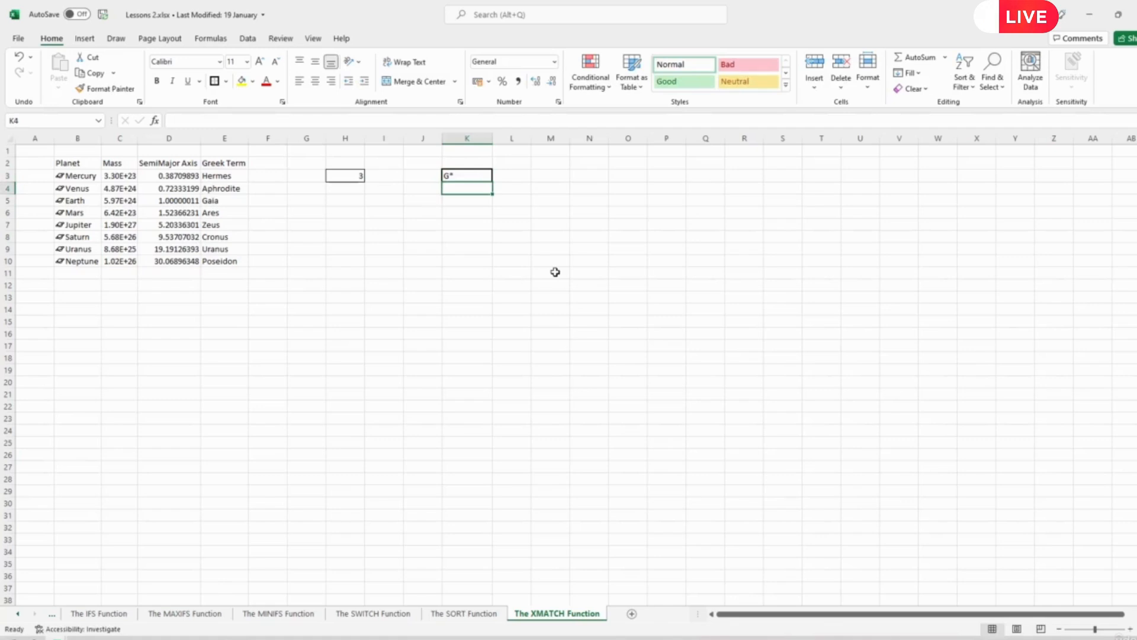
{"action": "left_click", "coordinate": [467, 179]}
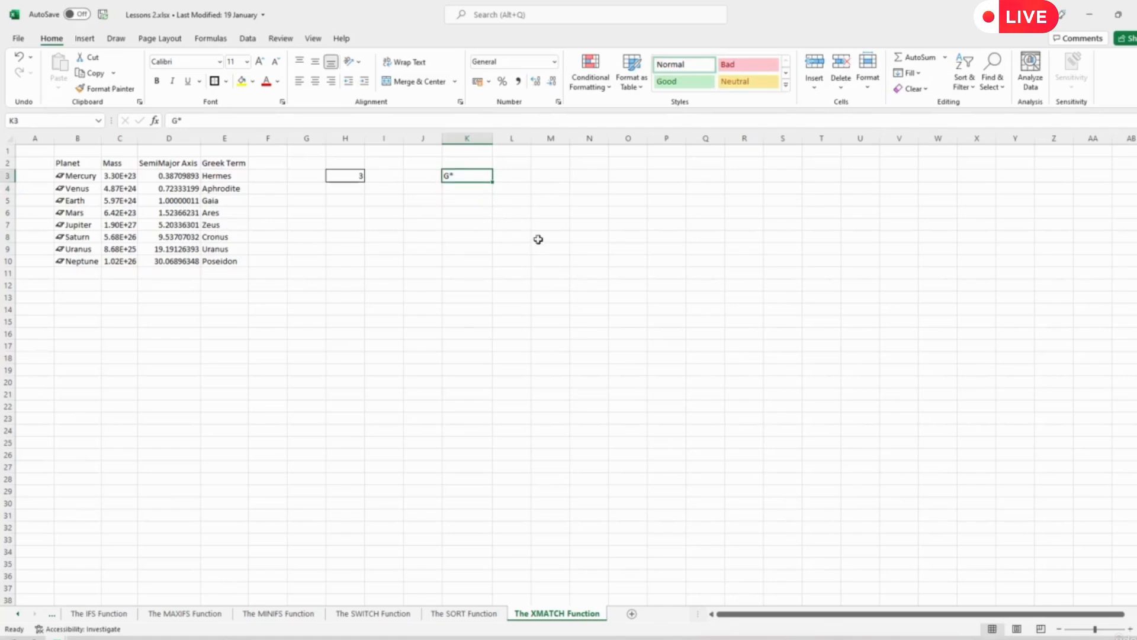
{"action": "type", "text": "H*"}
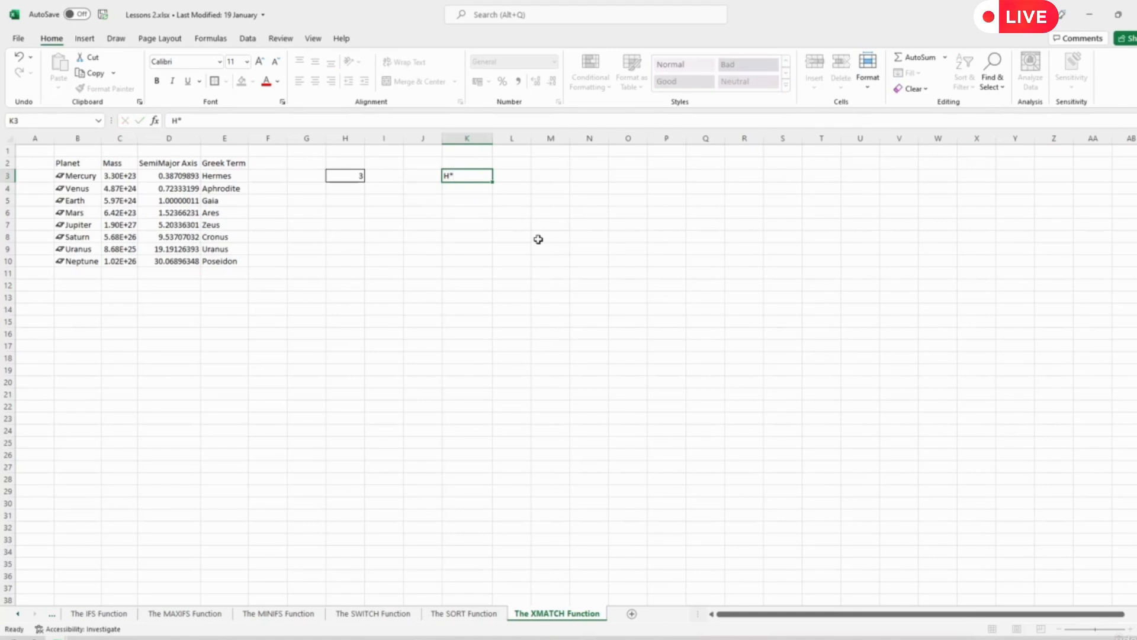
{"action": "key", "text": "Return"}
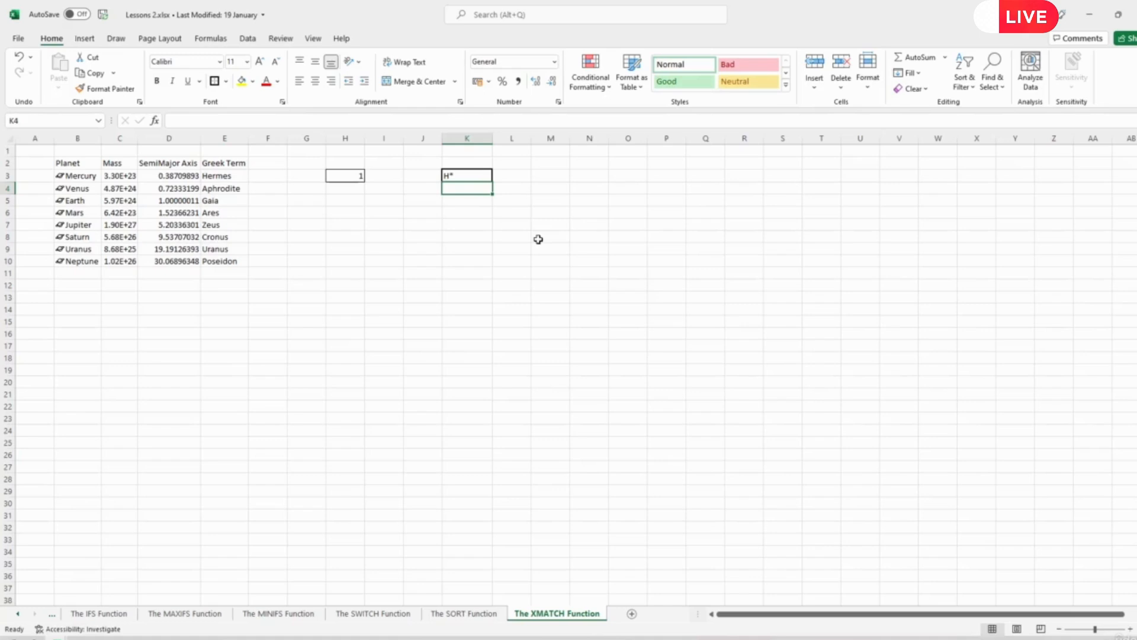
- Set the lookup value in cell K3 to the wildcard pattern A*
{"action": "key", "text": "Up"}
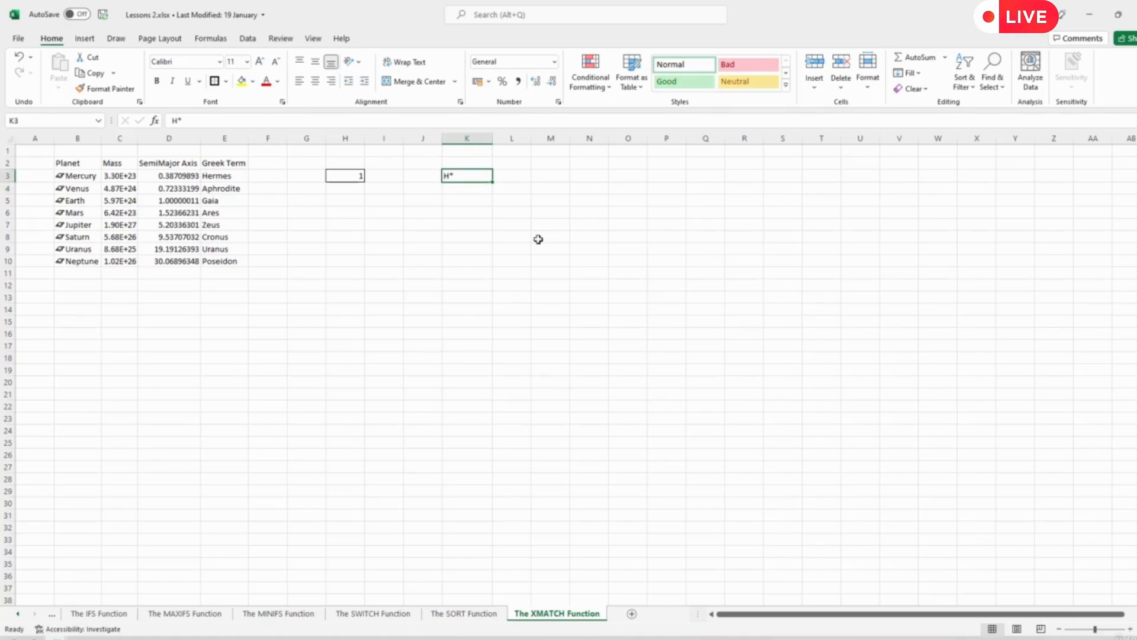
{"action": "type", "text": "SA"}
{"action": "key", "text": "BackSpace"}
{"action": "type", "text": "A"}
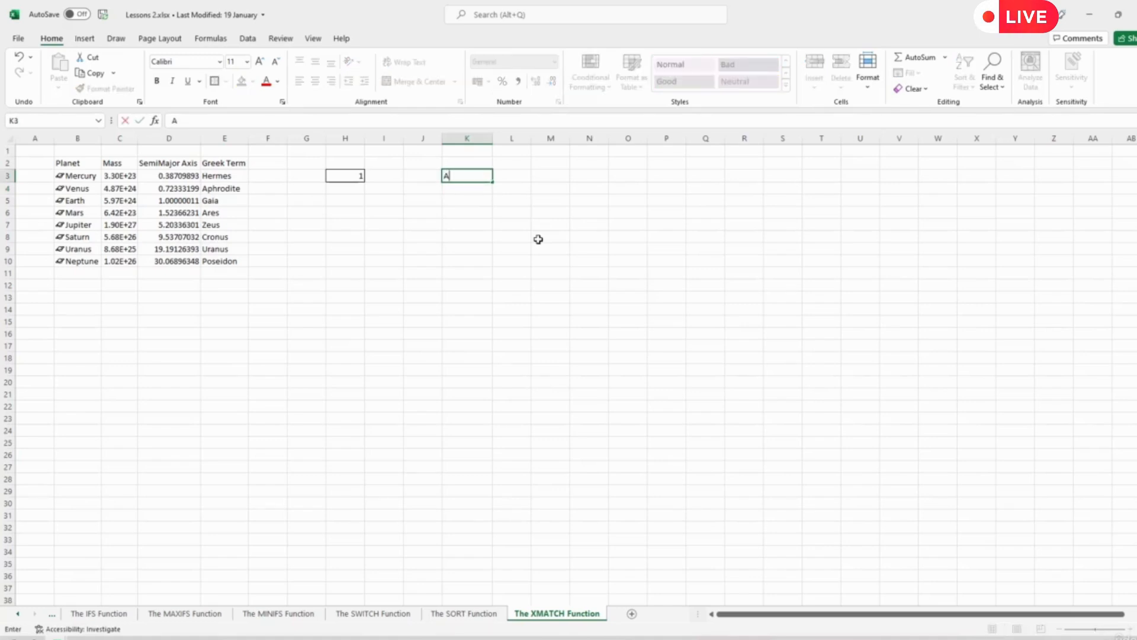
{"action": "key", "text": "Return"}
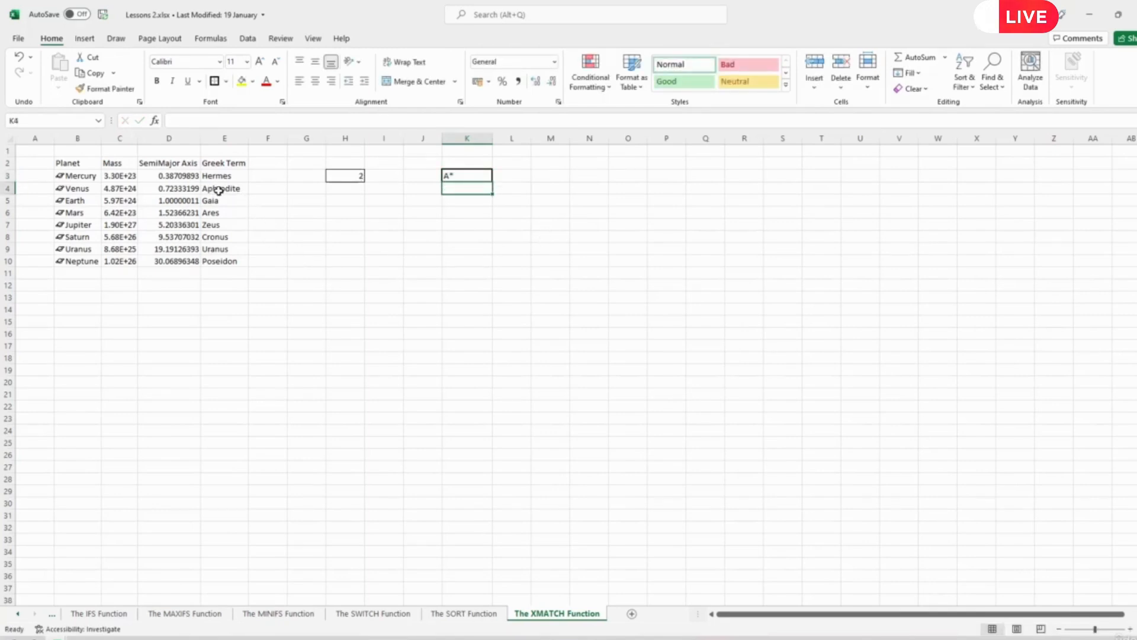
- Test more specific wildcard patterns by entering Ap* as the lookup value in cell K3 and replacing it with Ar*
{"action": "left_click", "coordinate": [461, 177]}
{"action": "double_click", "coordinate": [461, 176]}
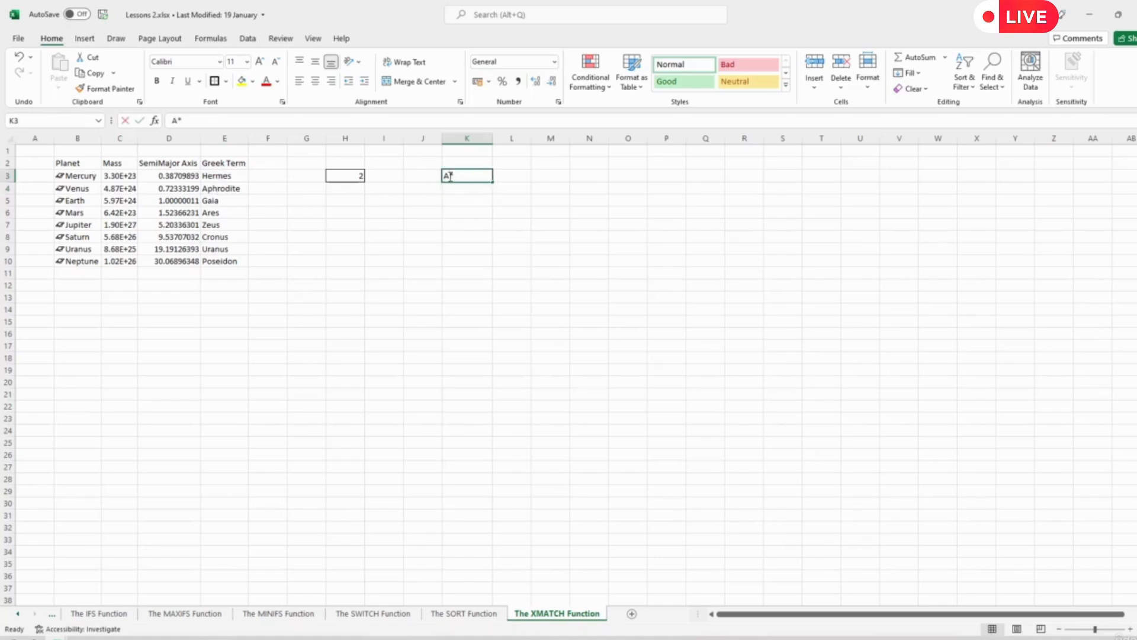
{"action": "type", "text": "p"}
{"action": "key", "text": "Return"}
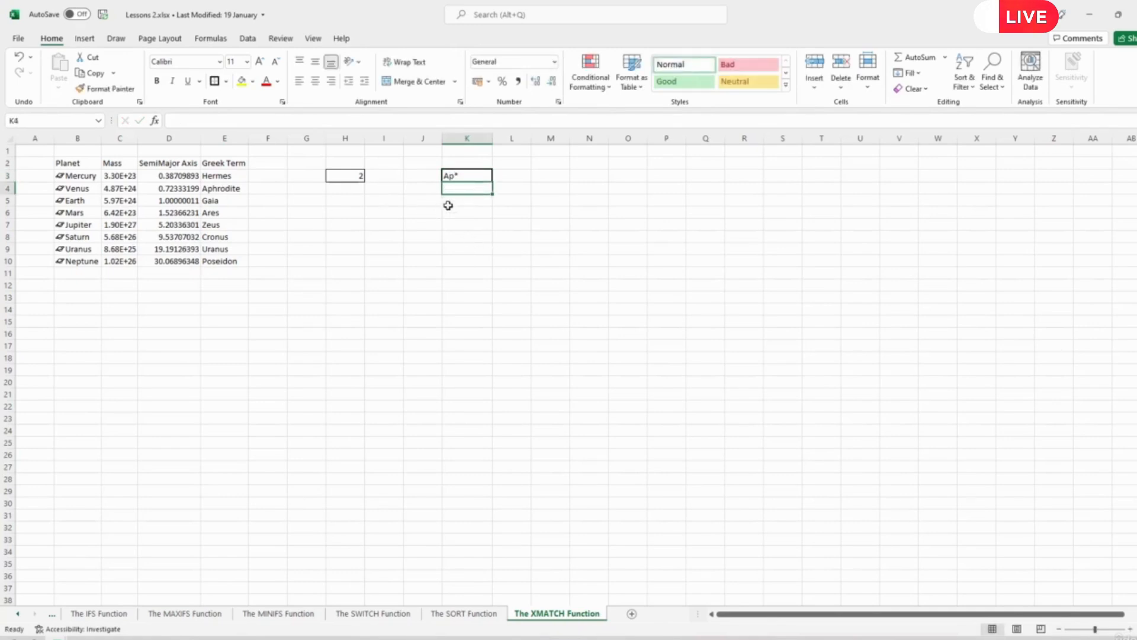
{"action": "double_click", "coordinate": [450, 174]}
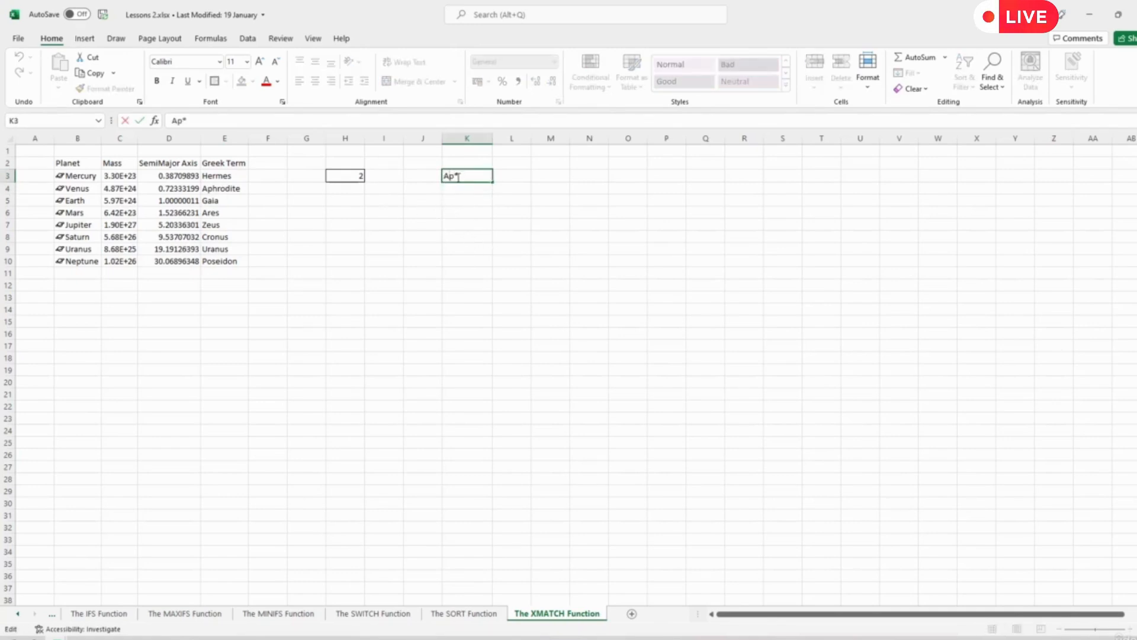
{"action": "key", "text": "Delete"}
{"action": "type", "text": "r"}
{"action": "key", "text": "Return"}
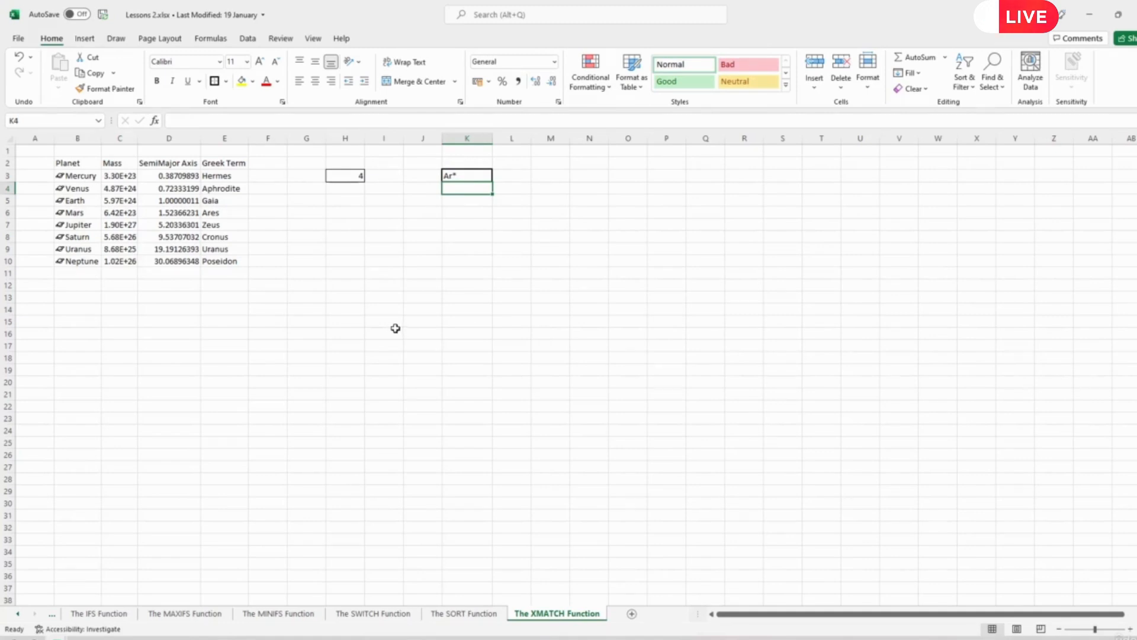
- Test the single-character wildcard by entering Cron?s as the lookup value in cell K3
{"action": "type", "text": "="}
{"action": "left_click", "coordinate": [456, 175]}
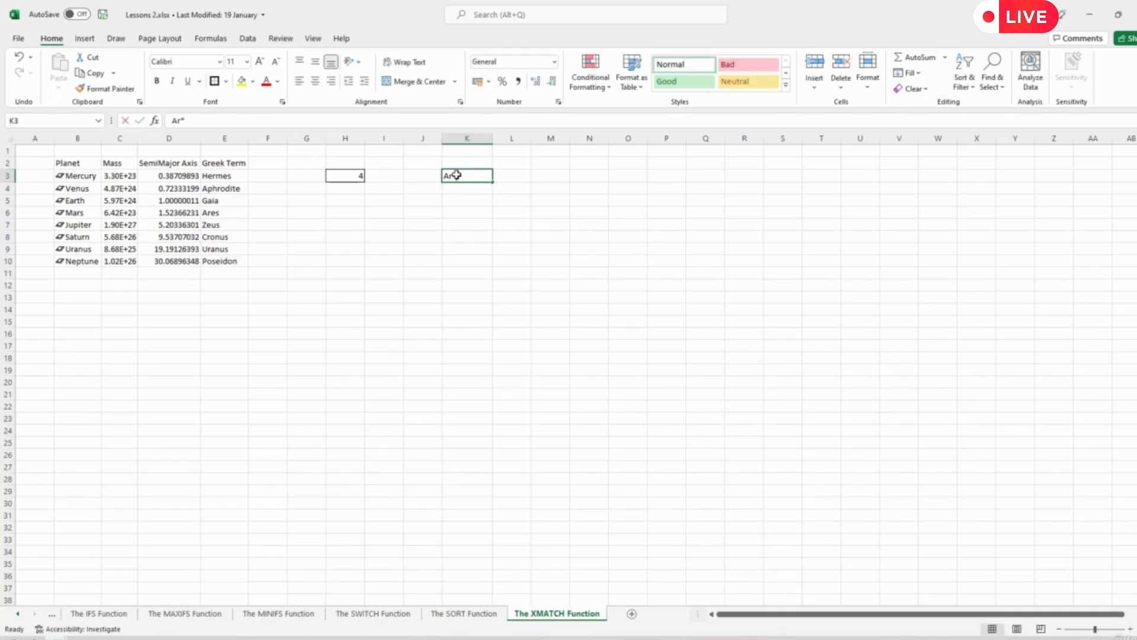
{"action": "type", "text": "Cr"}
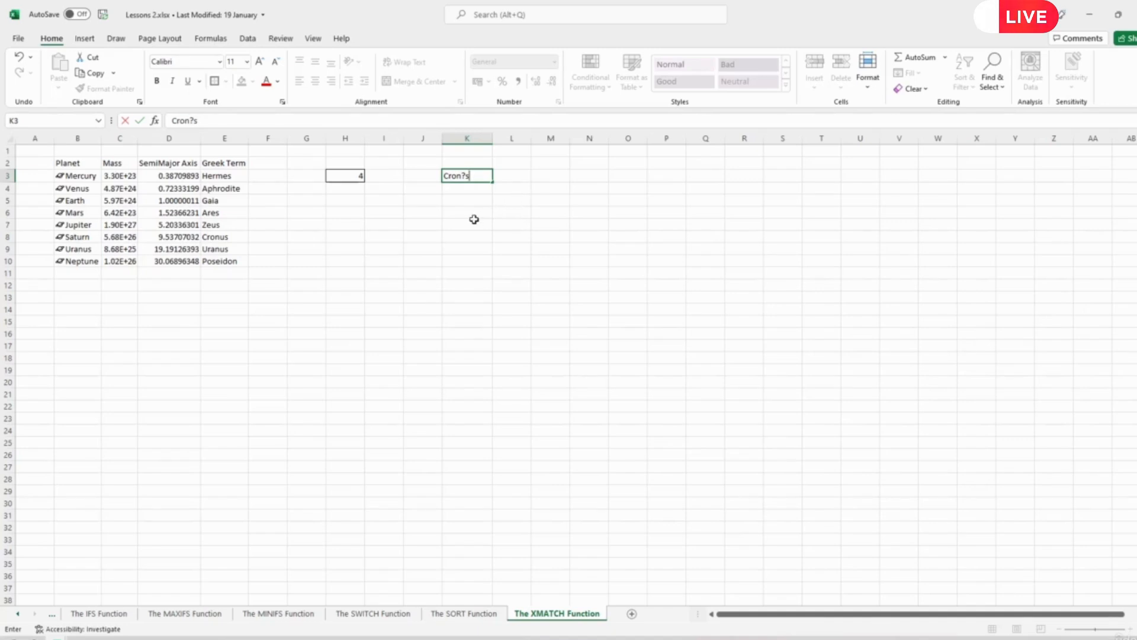
{"action": "key", "text": "Return"}
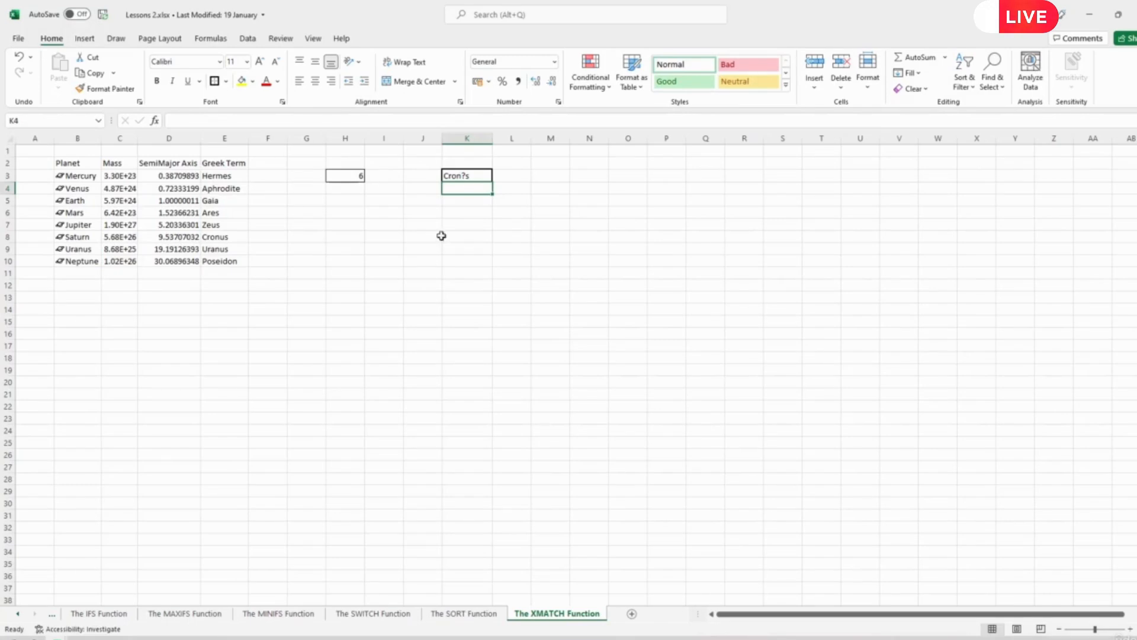
- Replace the lookup value in cell K3 with the wildcard pattern A*
{"action": "left_click", "coordinate": [462, 176]}
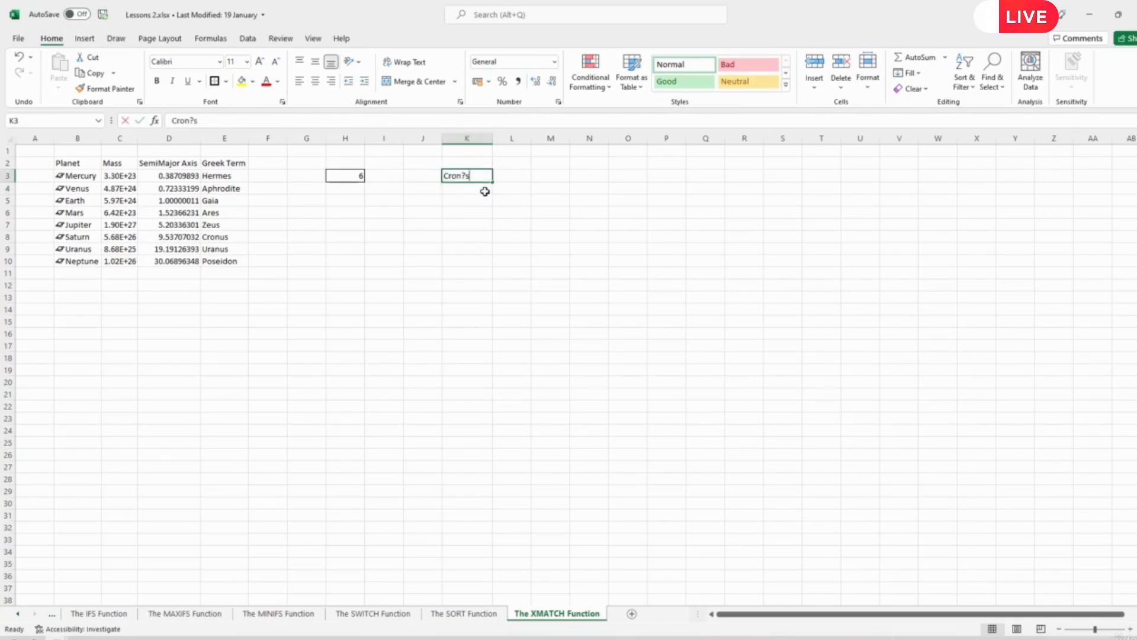
{"action": "type", "text": "A*"}
{"action": "key", "text": "Return"}
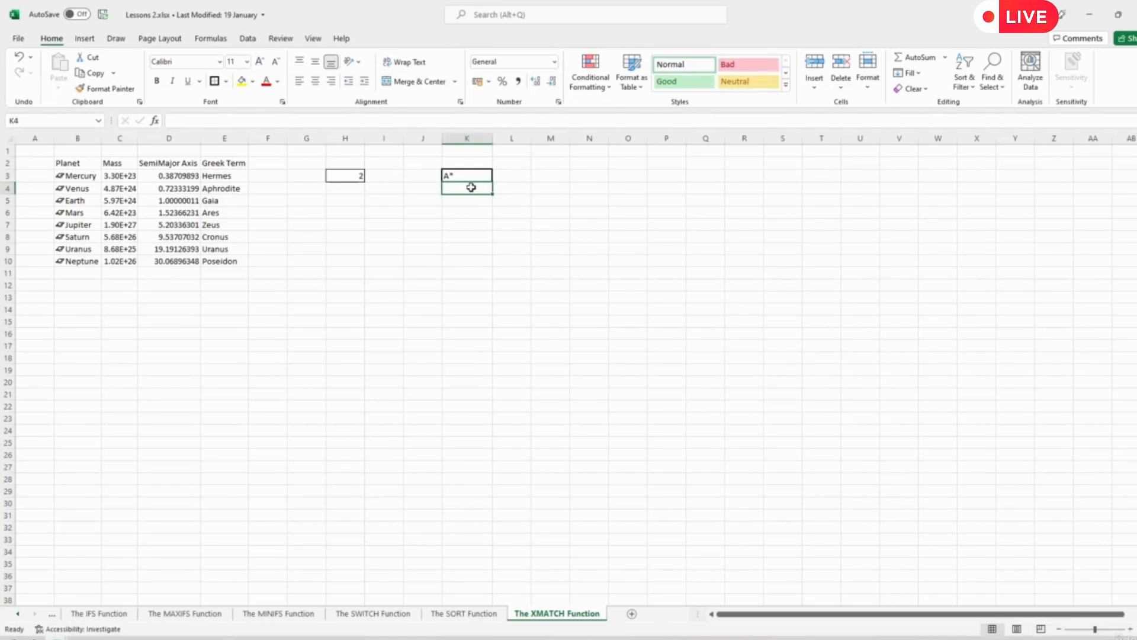
- Add the last-to-first search mode to the formula in H3, making it =XMATCH(K3,E3:E10,2,-1)
{"action": "left_click", "coordinate": [353, 174]}
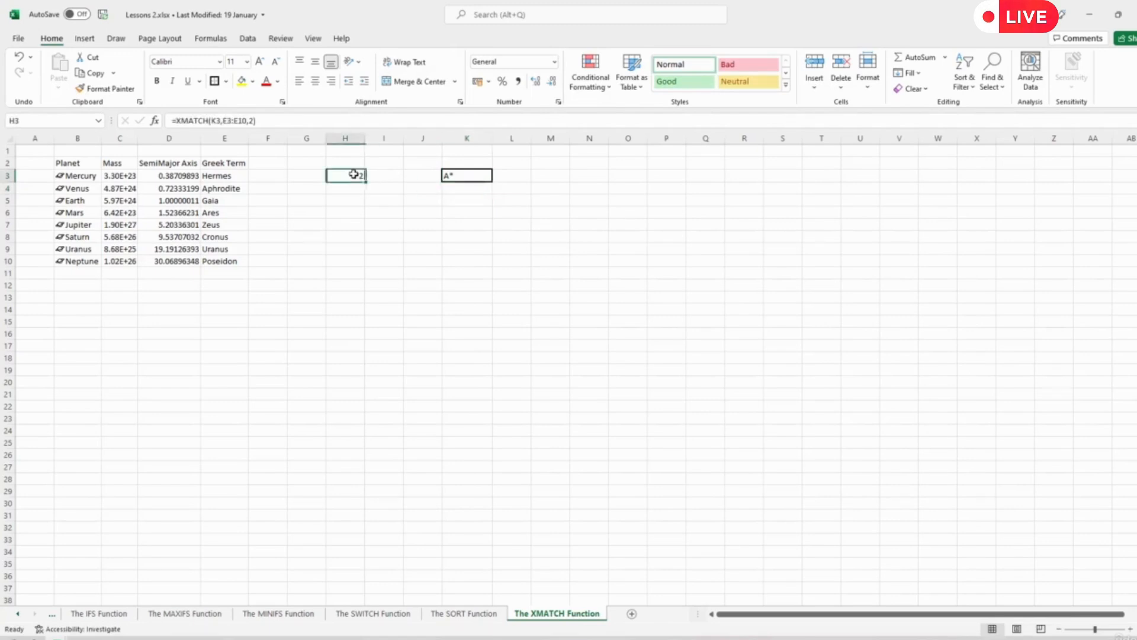
{"action": "left_click", "coordinate": [253, 120]}
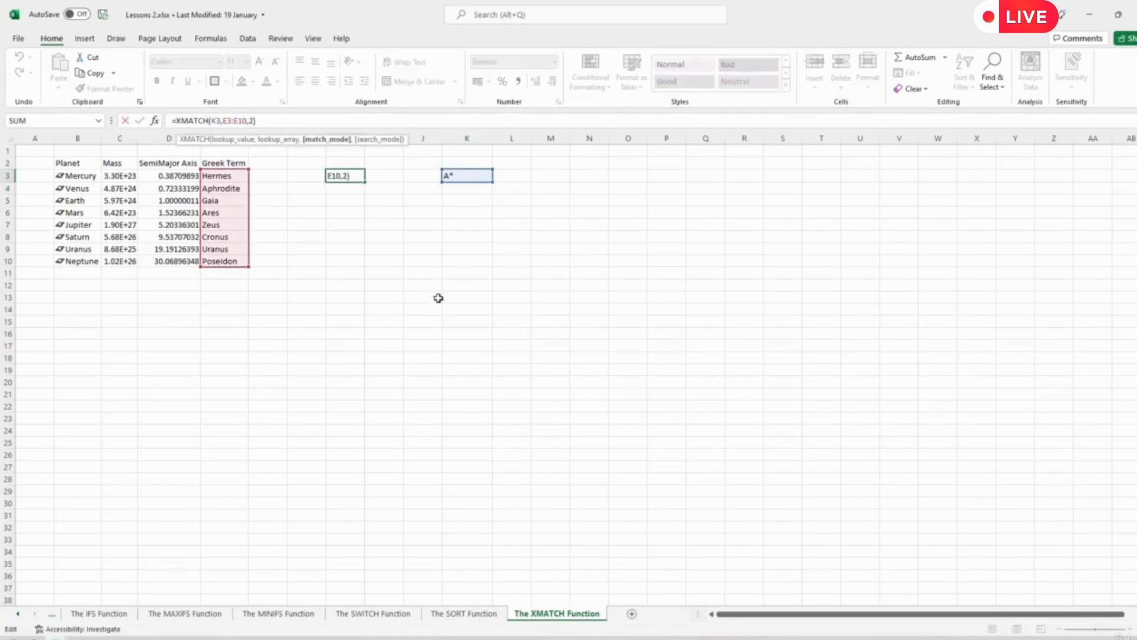
{"action": "type", "text": ","}
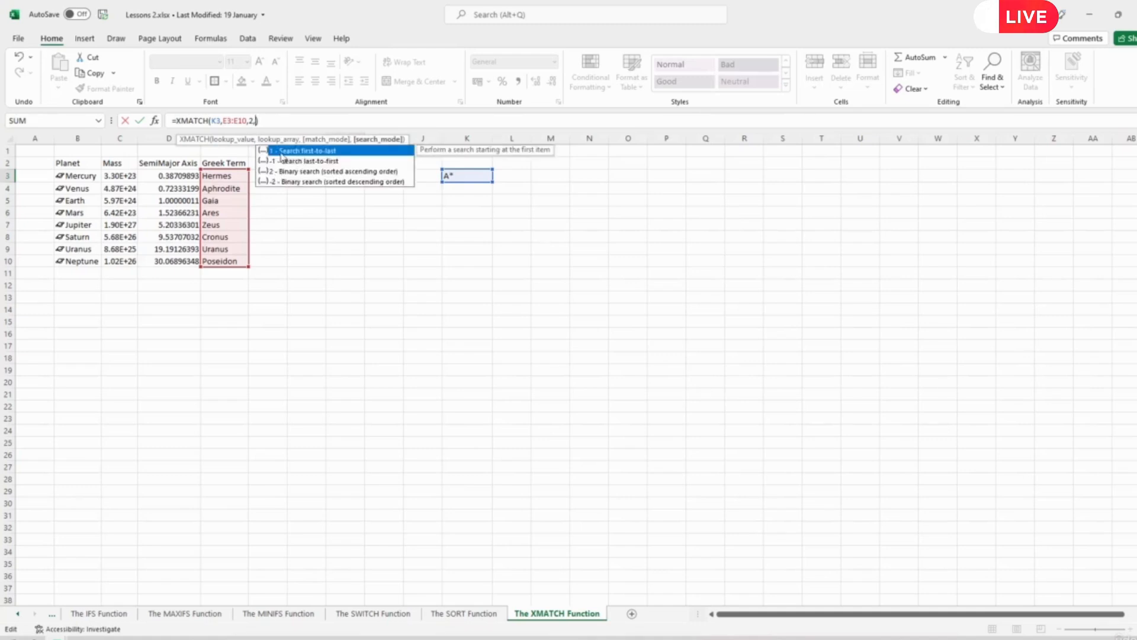
{"action": "double_click", "coordinate": [319, 161]}
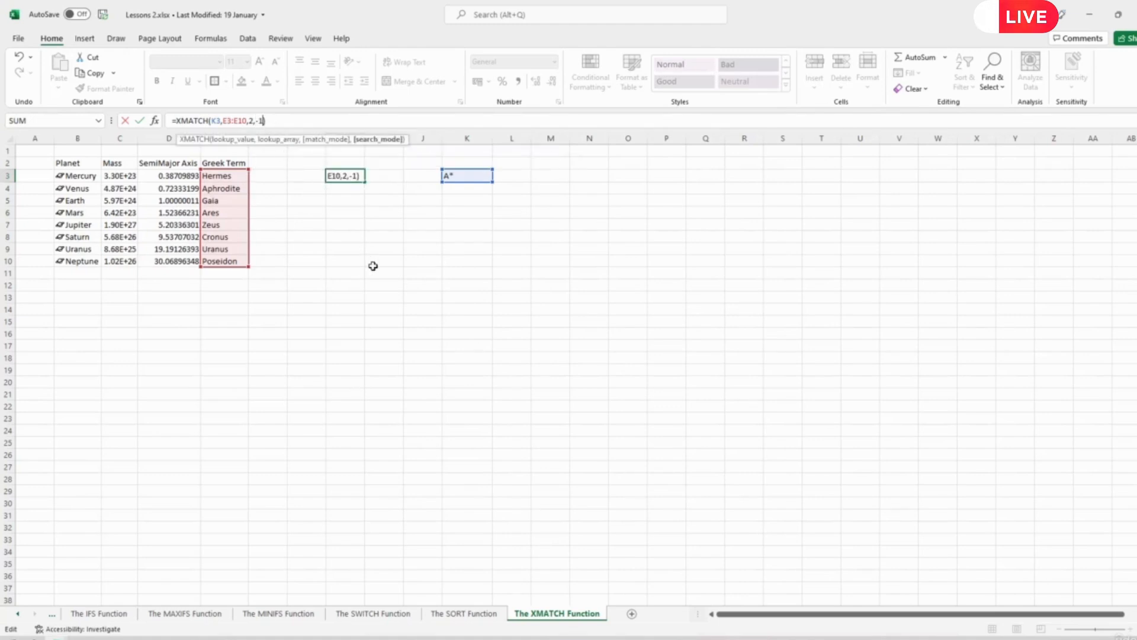
{"action": "key", "text": "Return"}
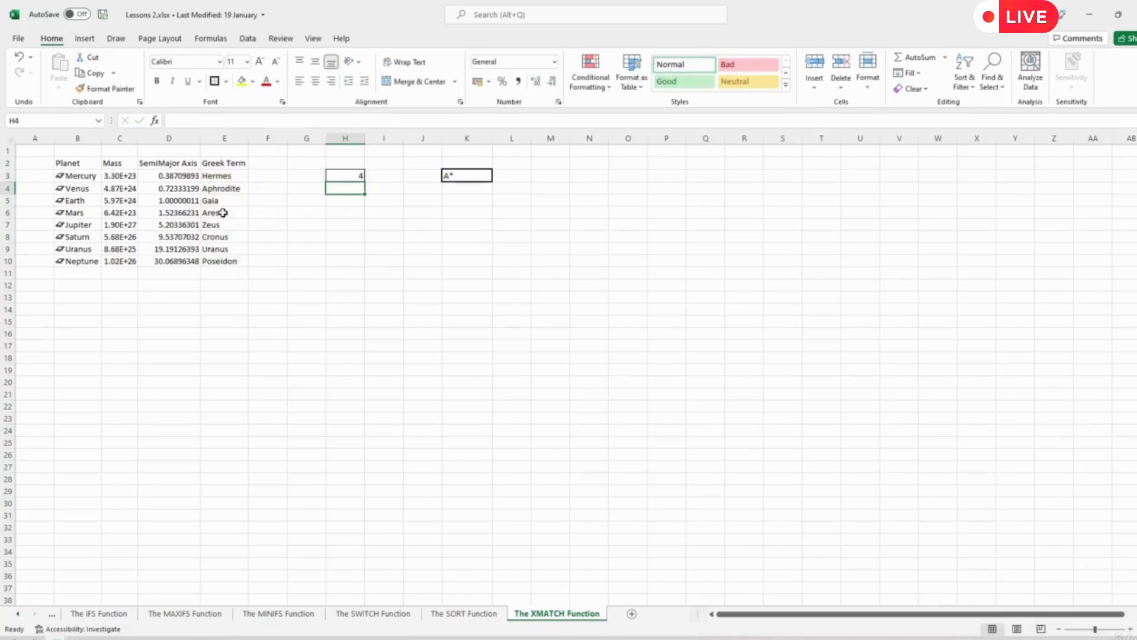
- Switch the search mode in the H3 formula to first-to-last, making it =XMATCH(K3,E3:E10,2,1)
{"action": "left_click", "coordinate": [353, 178]}
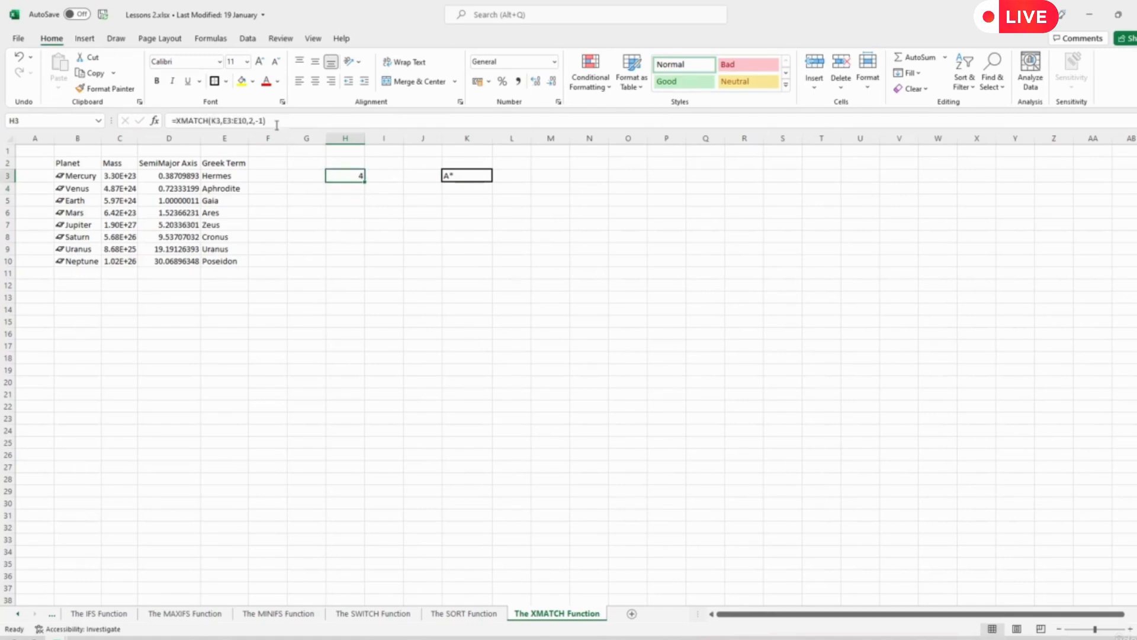
{"action": "left_click", "coordinate": [261, 119]}
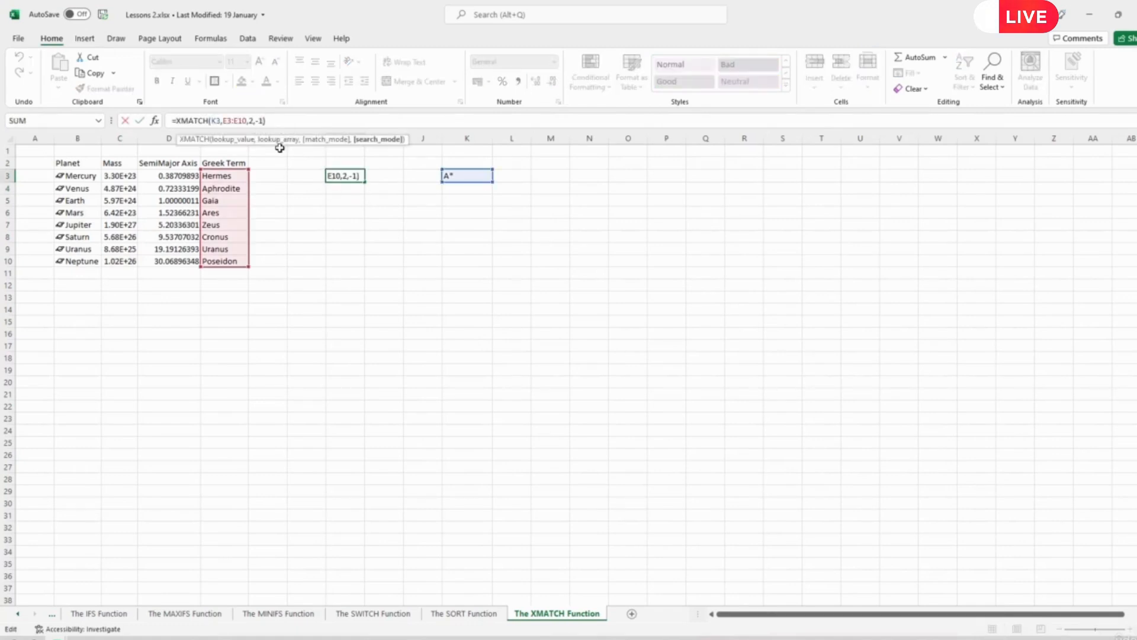
{"action": "key", "text": "BackSpace"}
{"action": "key", "text": "BackSpace"}
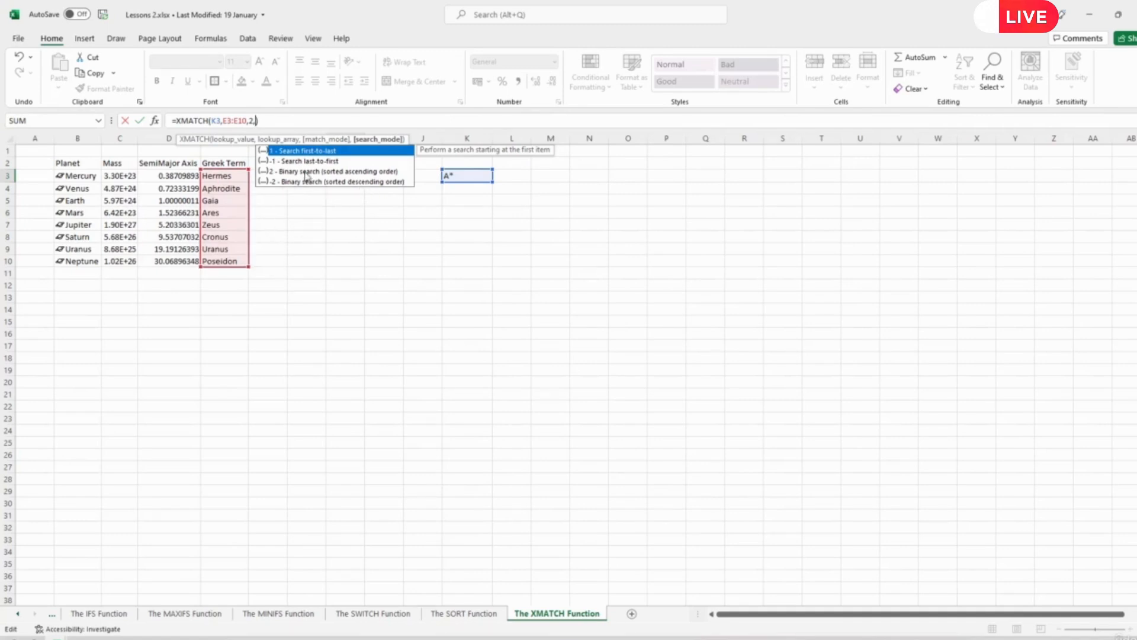
{"action": "double_click", "coordinate": [302, 151]}
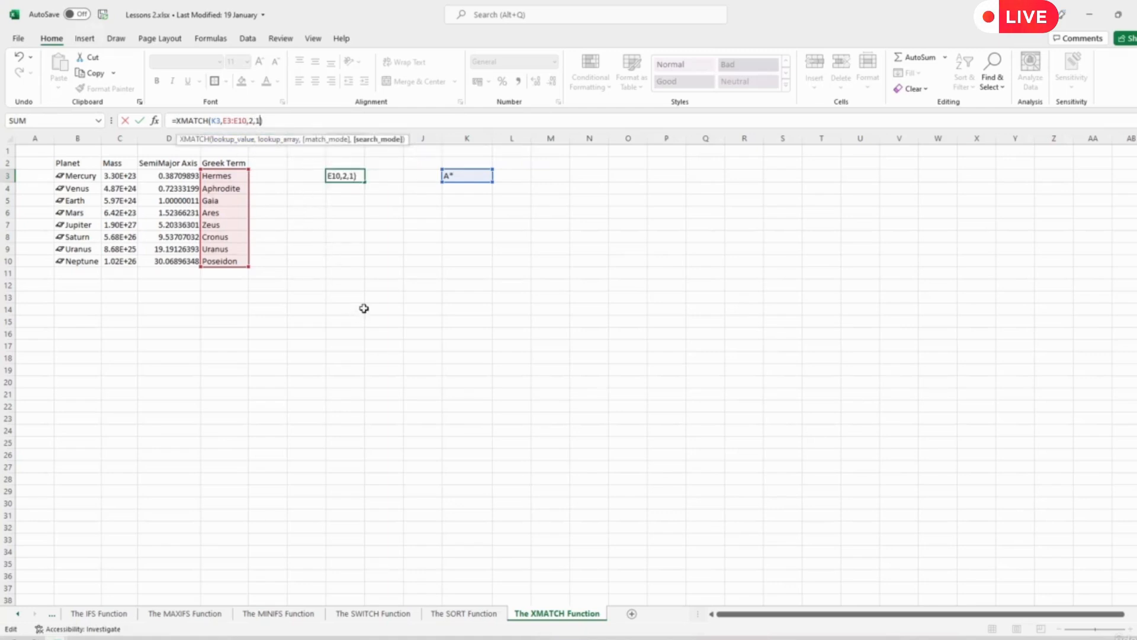
{"action": "key", "text": "Return"}
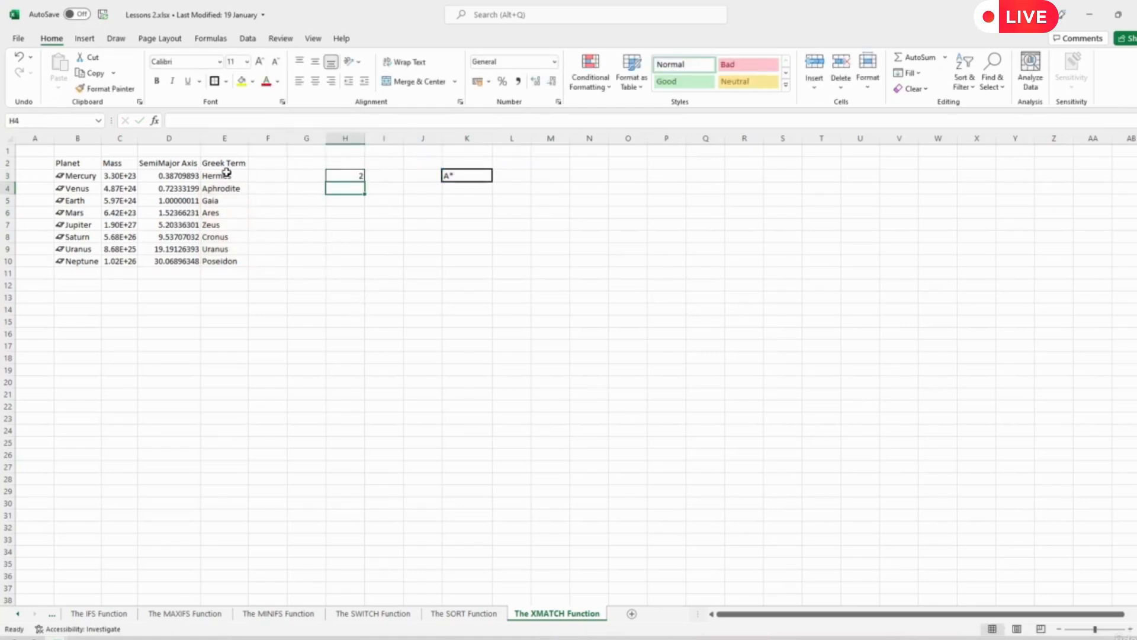
- Copy the Greek terms in E3:E10 to E13:E20 and sort the copied list from A to Z
{"action": "left_click_drag", "start_coordinate": [223, 176], "coordinate": [226, 265]}
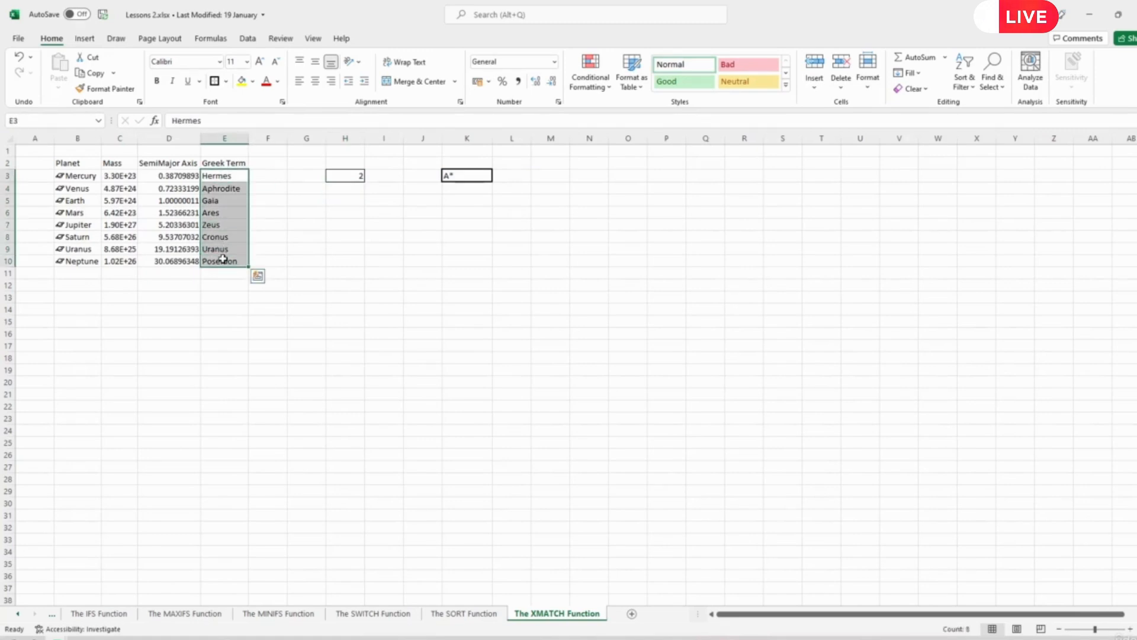
{"action": "key", "text": "ctrl+c"}
{"action": "left_click", "coordinate": [221, 298]}
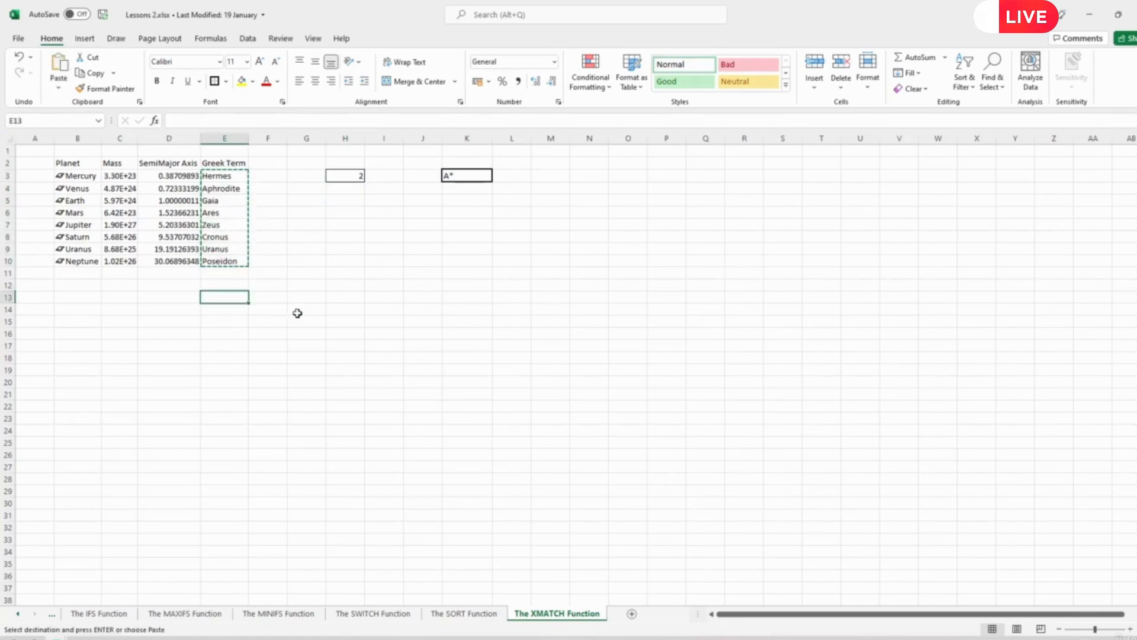
{"action": "key", "text": "ctrl+v"}
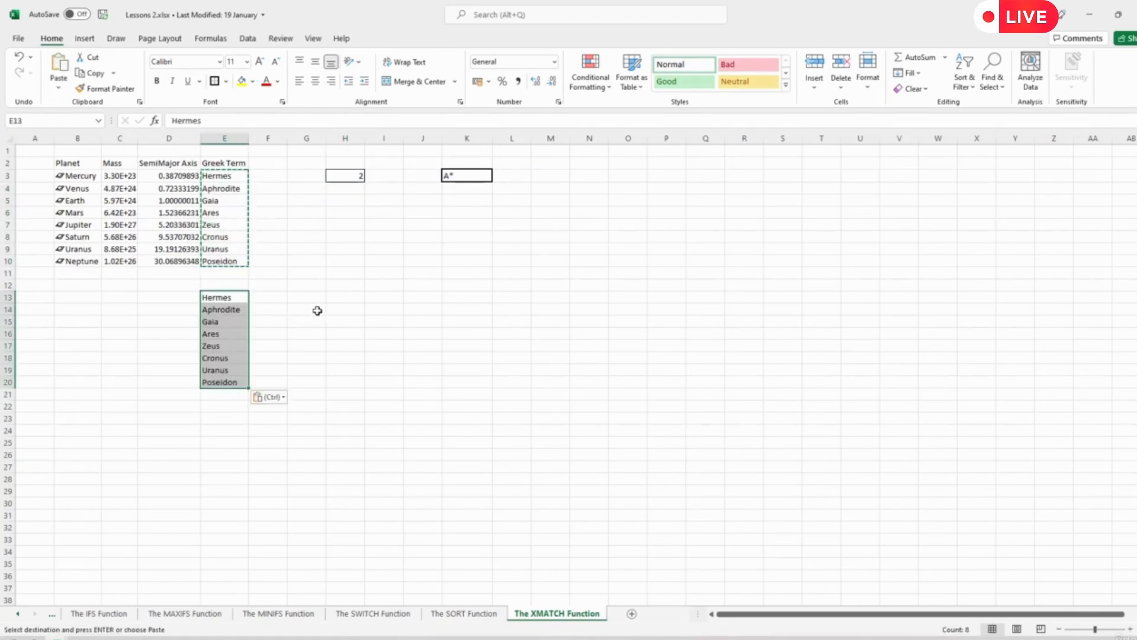
{"action": "left_click", "coordinate": [964, 80]}
{"action": "left_click", "coordinate": [970, 105]}
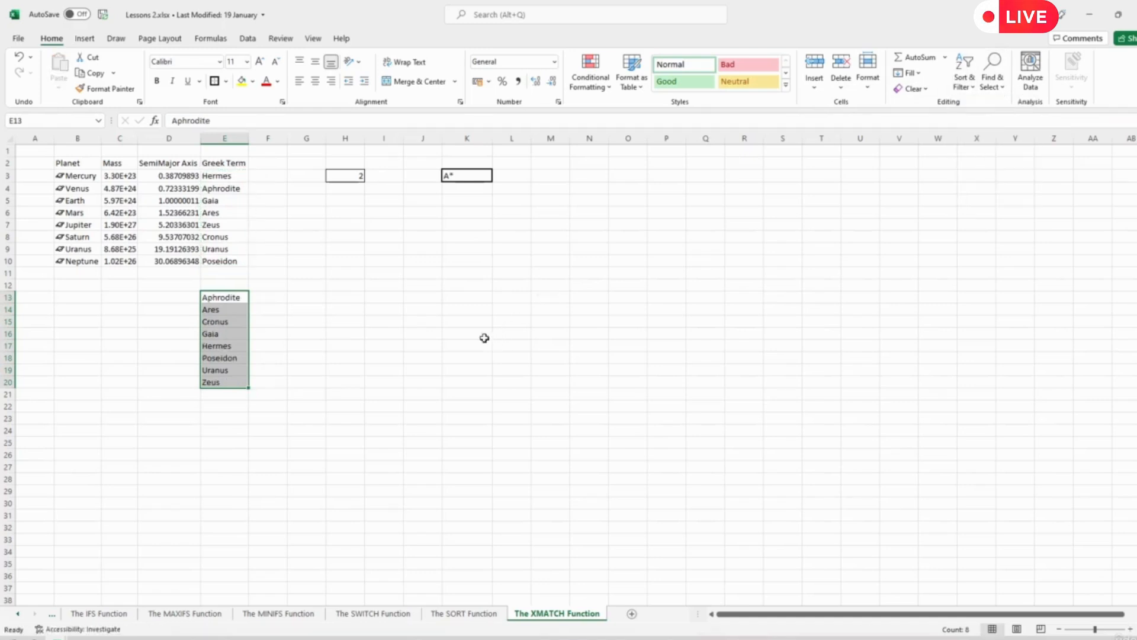
- Copy the XMATCH formula and its lookup cell from H3:K3 to H13:K13 beside the sorted list
{"action": "left_click", "coordinate": [348, 174]}
{"action": "left_click_drag", "start_coordinate": [348, 174], "coordinate": [466, 172]}
{"action": "key", "text": "ctrl+c"}
{"action": "left_click", "coordinate": [341, 297]}
{"action": "key", "text": "ctrl+v"}
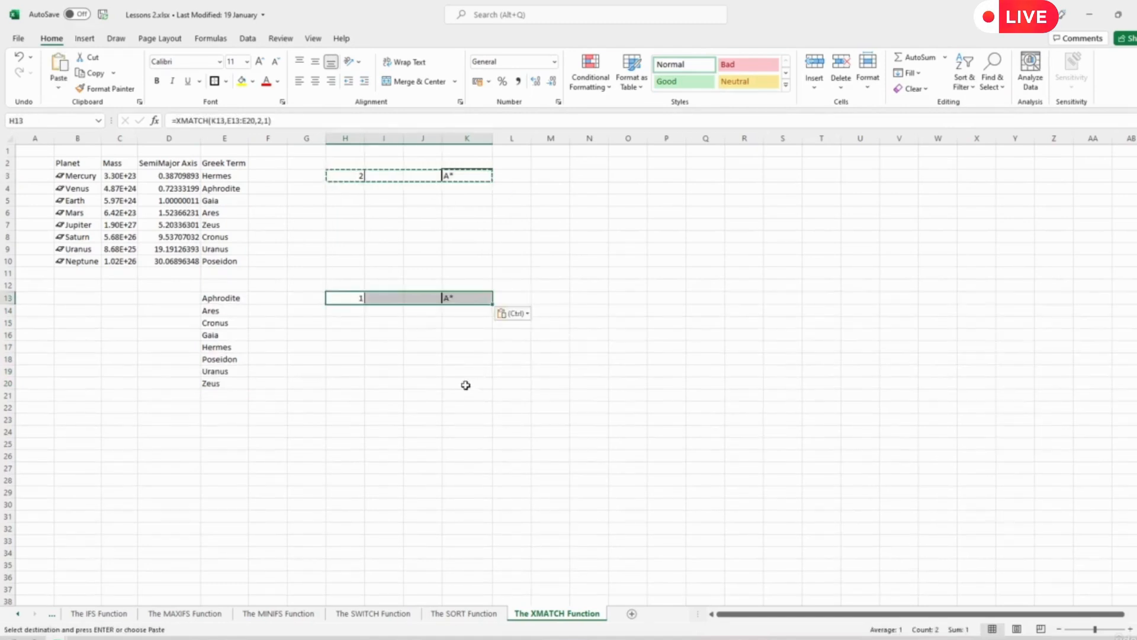
{"action": "left_click", "coordinate": [402, 361]}
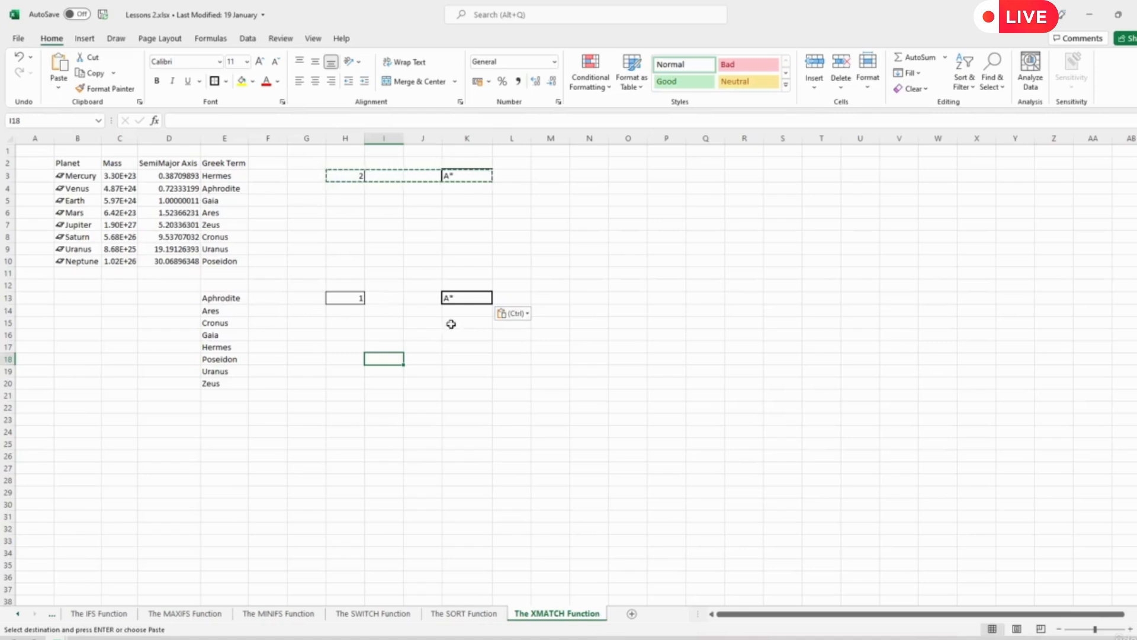
- Replace the lookup value in cell K13 with Poseidon
{"action": "left_click", "coordinate": [457, 298]}
{"action": "key", "text": "Delete"}
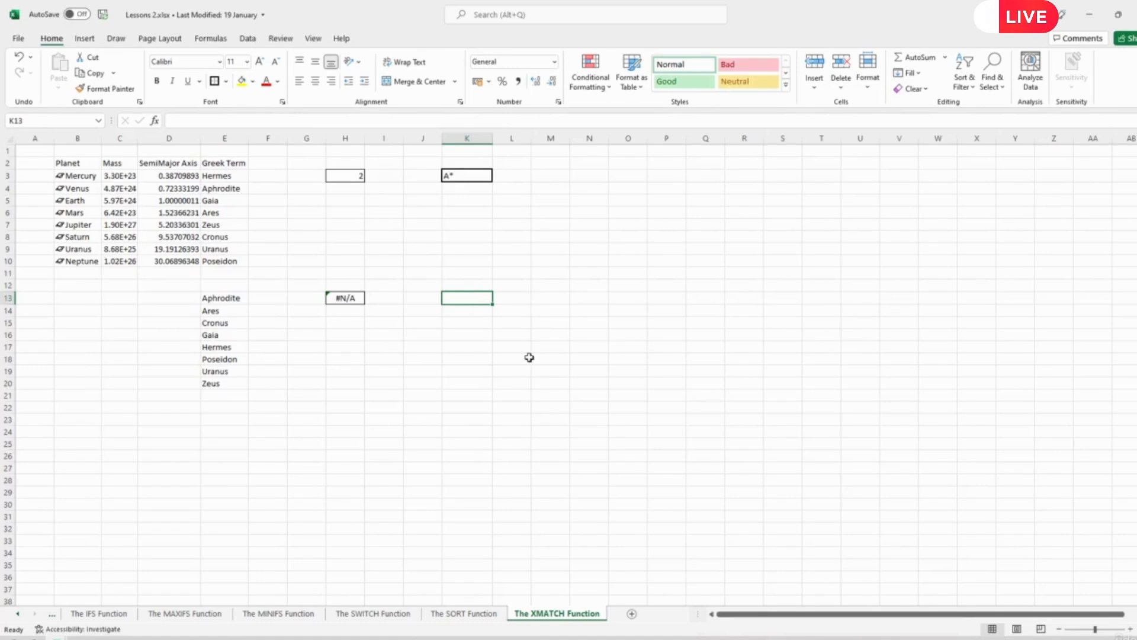
{"action": "type", "text": "Poseidon"}
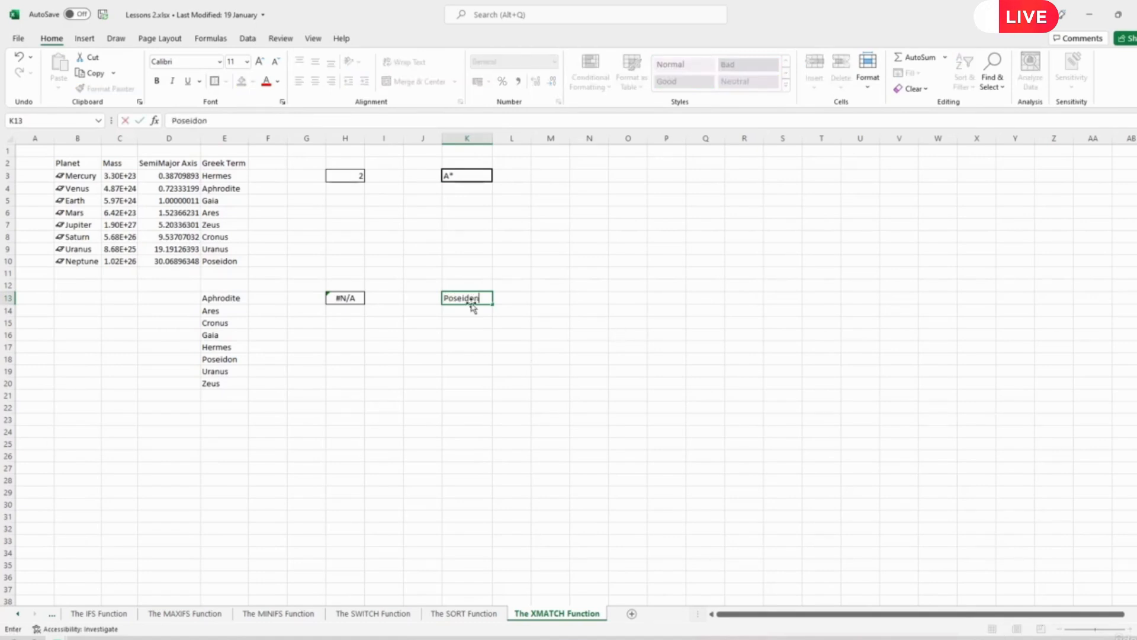
{"action": "key", "text": "Return"}
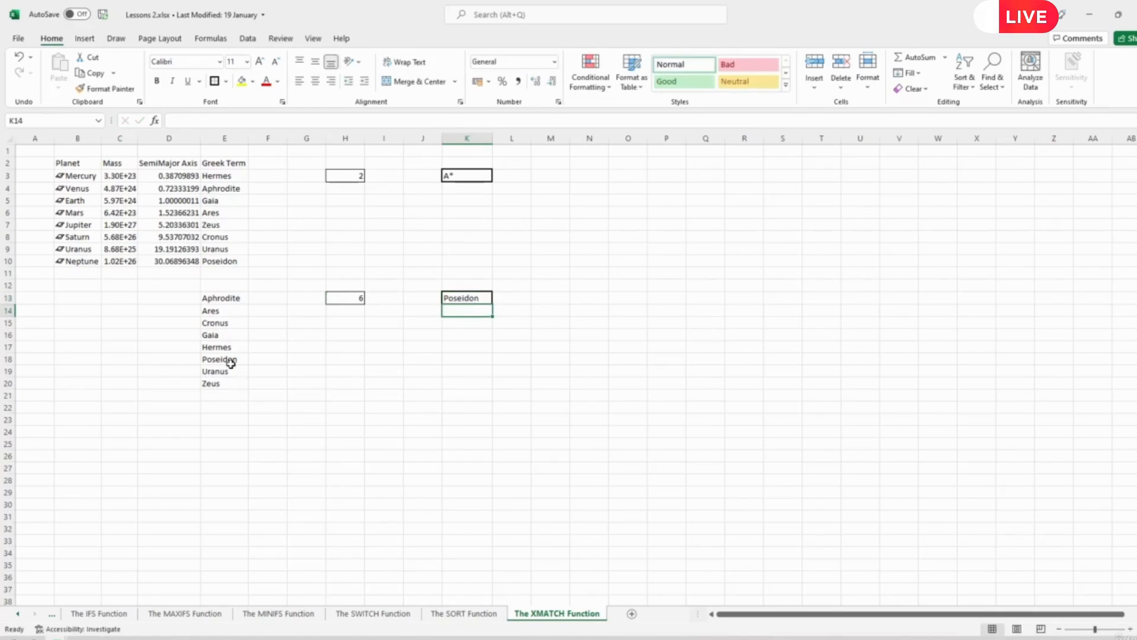
{"action": "left_click", "coordinate": [354, 298]}
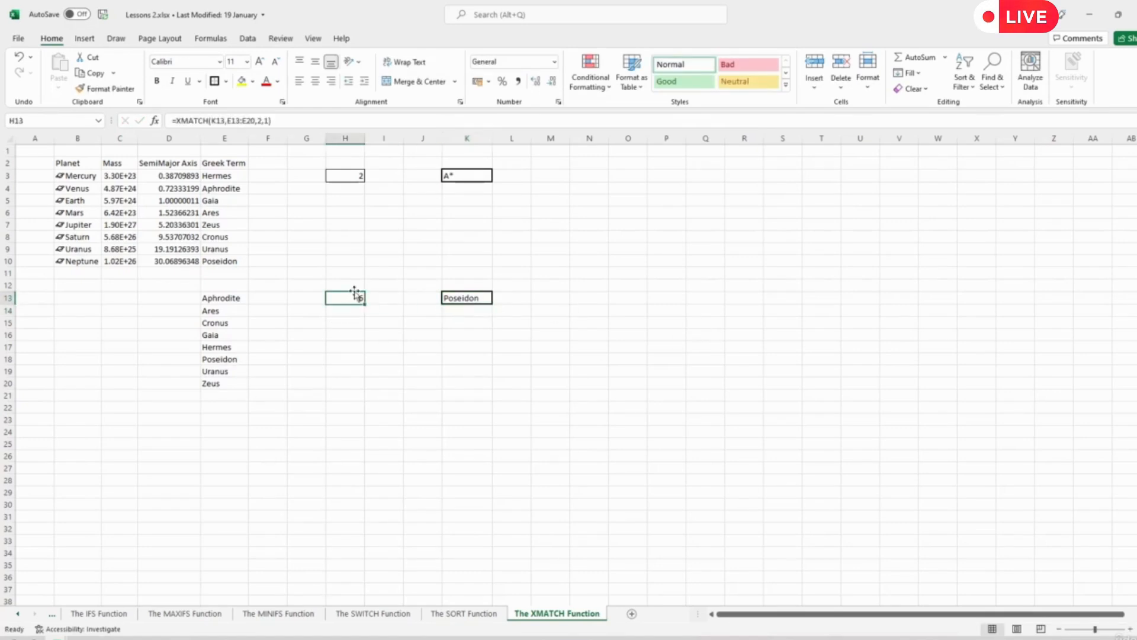
{"action": "left_click", "coordinate": [266, 122]}
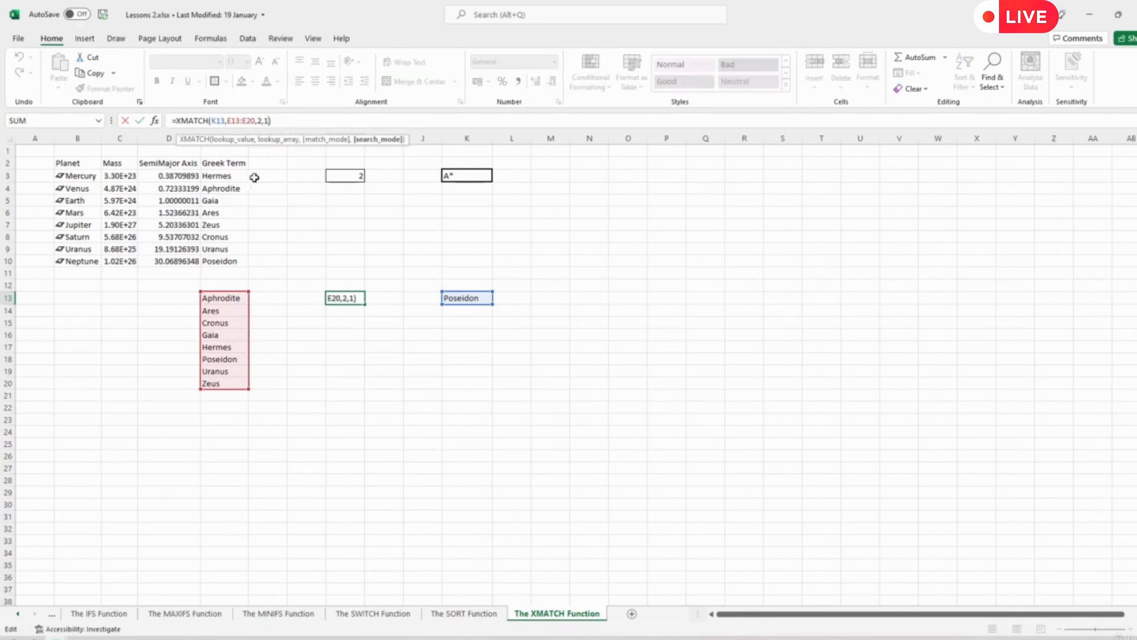
{"action": "key", "text": "BackSpace"}
{"action": "left_click", "coordinate": [274, 325]}
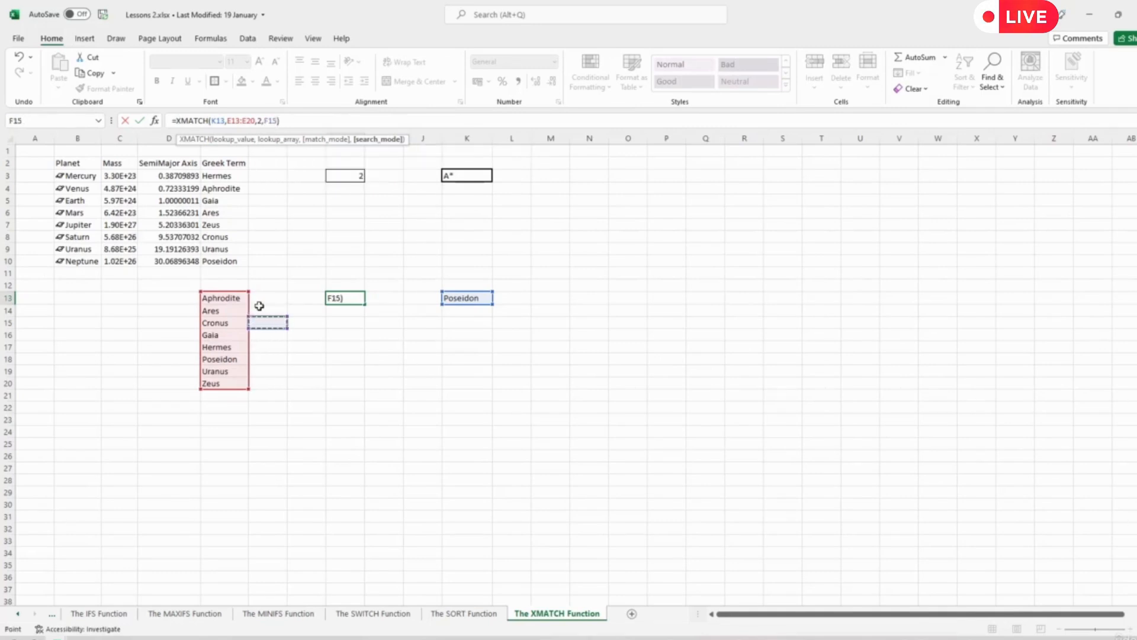
{"action": "key", "text": "ctrl+Return"}
{"action": "left_click", "coordinate": [264, 332]}
- Step through the sorted Greek terms one by one from E13 to E18, and select the whole list E13:E20
{"action": "left_click", "coordinate": [233, 297]}
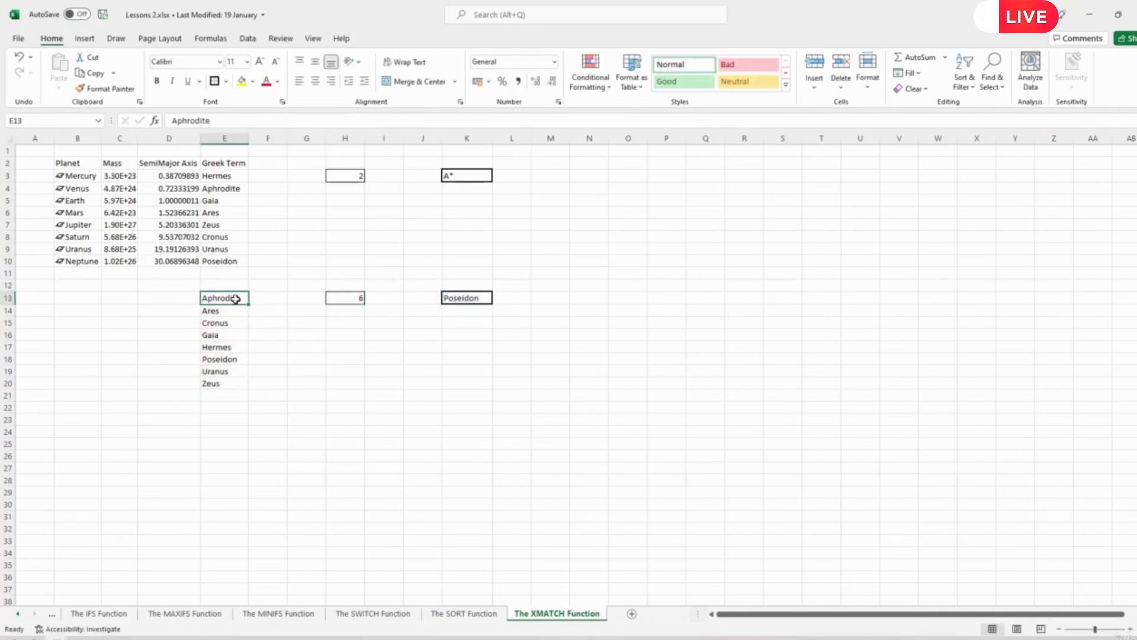
{"action": "left_click", "coordinate": [223, 312]}
{"action": "left_click", "coordinate": [230, 323]}
{"action": "left_click", "coordinate": [220, 335]}
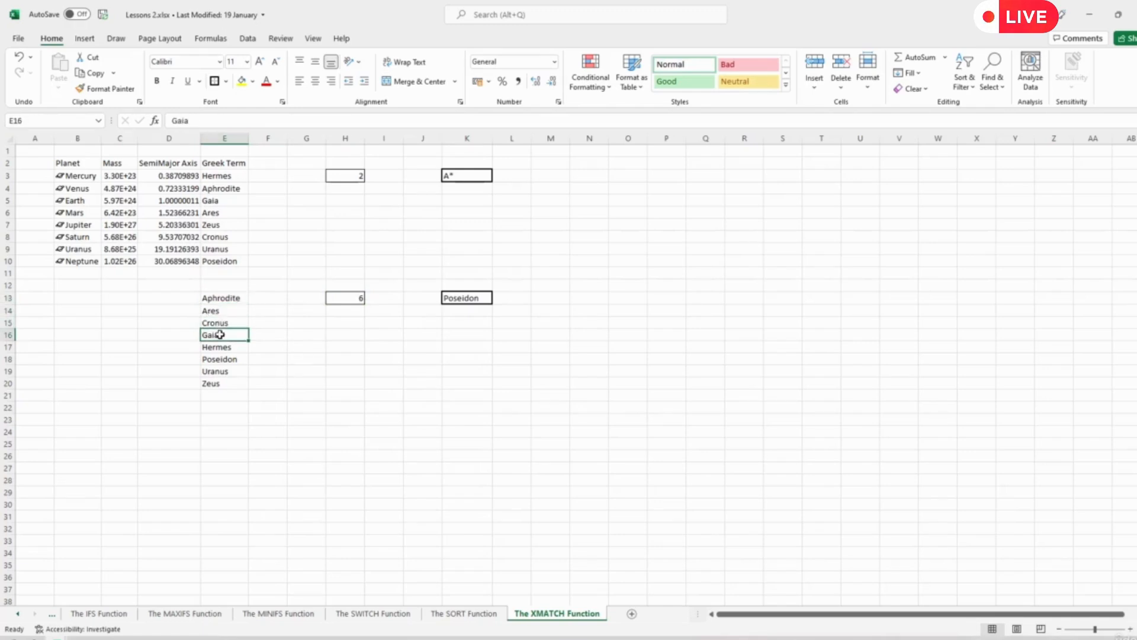
{"action": "left_click", "coordinate": [225, 348]}
{"action": "left_click", "coordinate": [223, 360]}
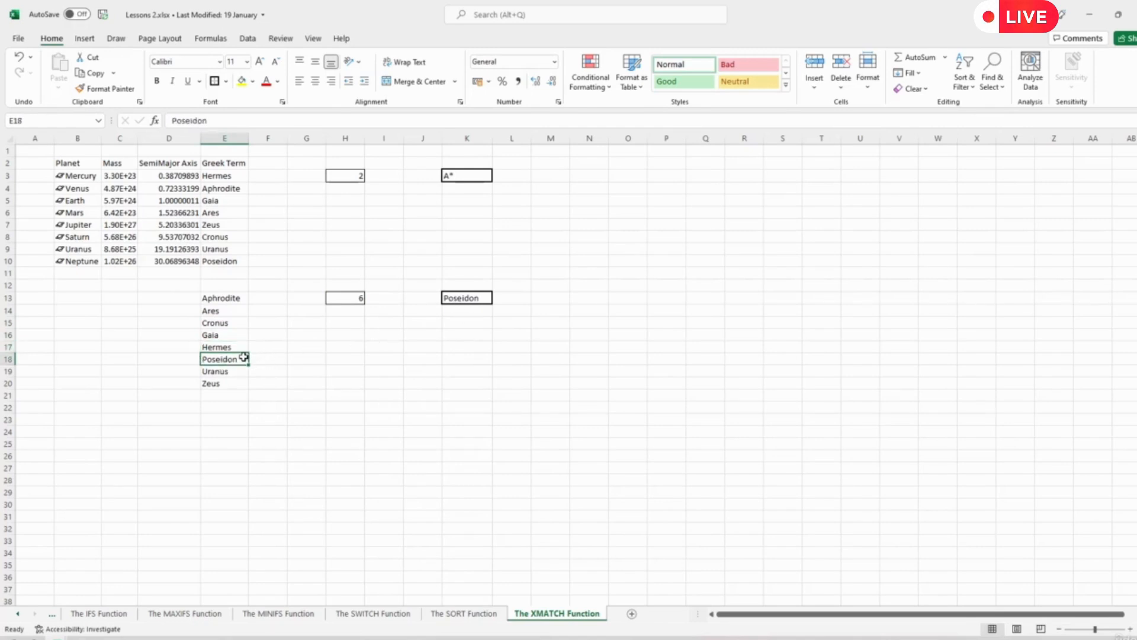
{"action": "left_click_drag", "start_coordinate": [228, 299], "coordinate": [213, 391]}
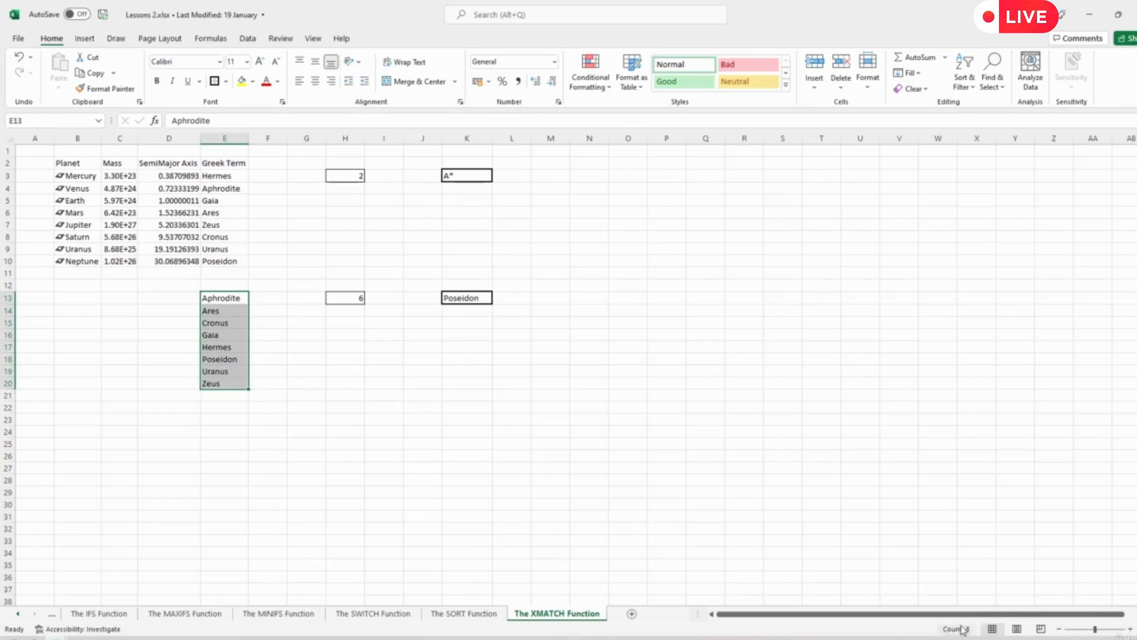
- Clear the search mode argument of the XMATCH formula in H13 to review its options, leaving the formula uncommitted
{"action": "left_click", "coordinate": [281, 443]}
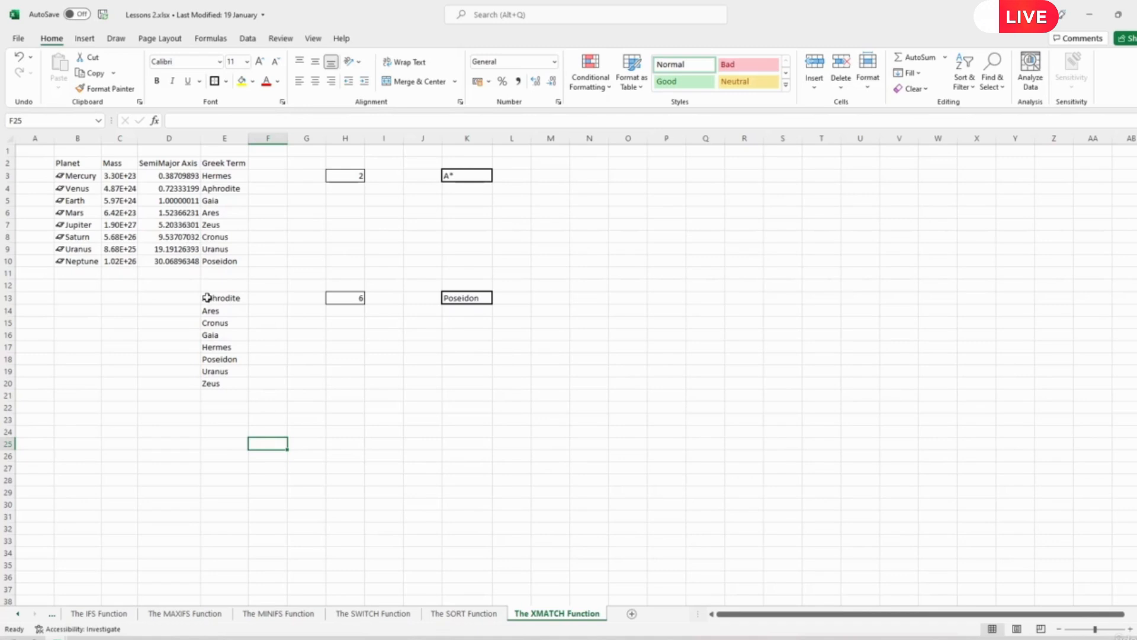
{"action": "left_click", "coordinate": [346, 299]}
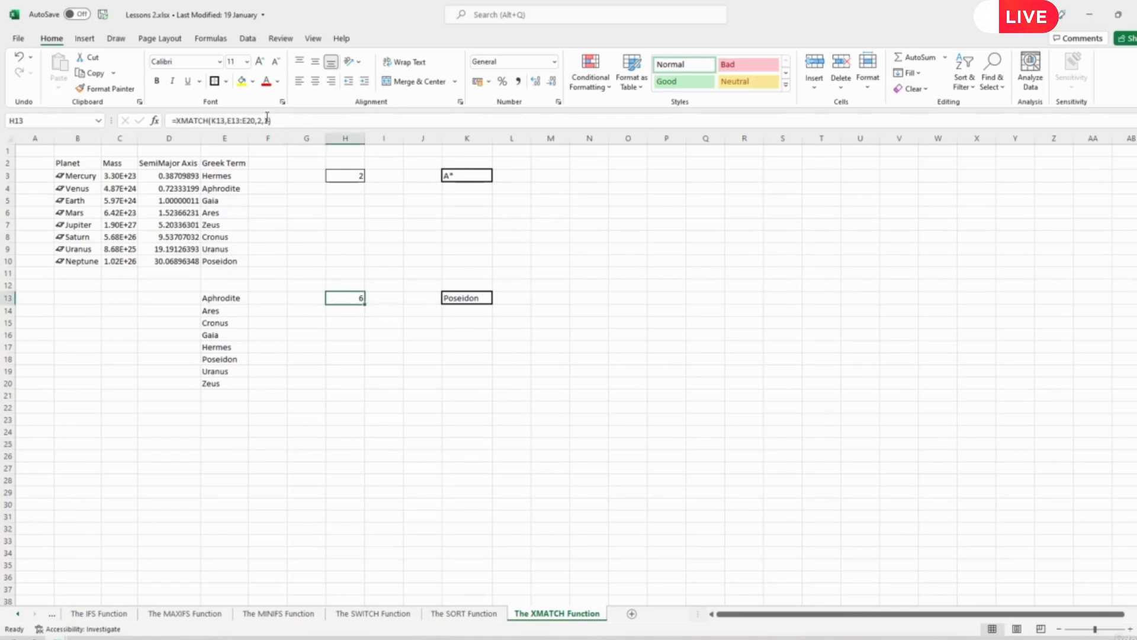
{"action": "left_click", "coordinate": [267, 118]}
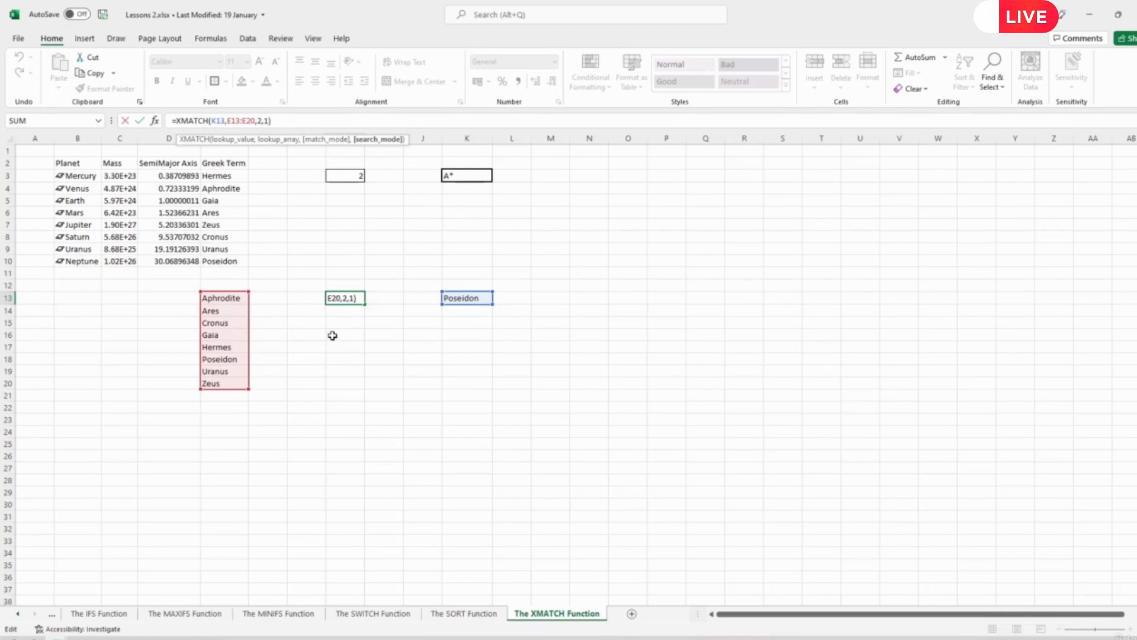
{"action": "key", "text": "BackSpace"}
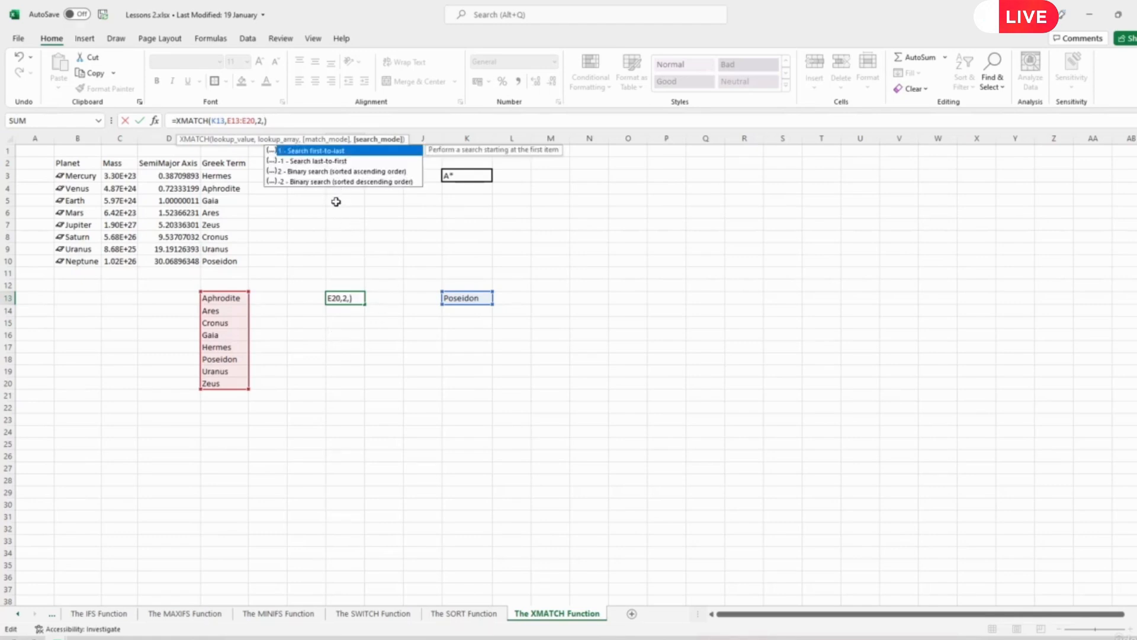
{"action": "left_click", "coordinate": [347, 347]}
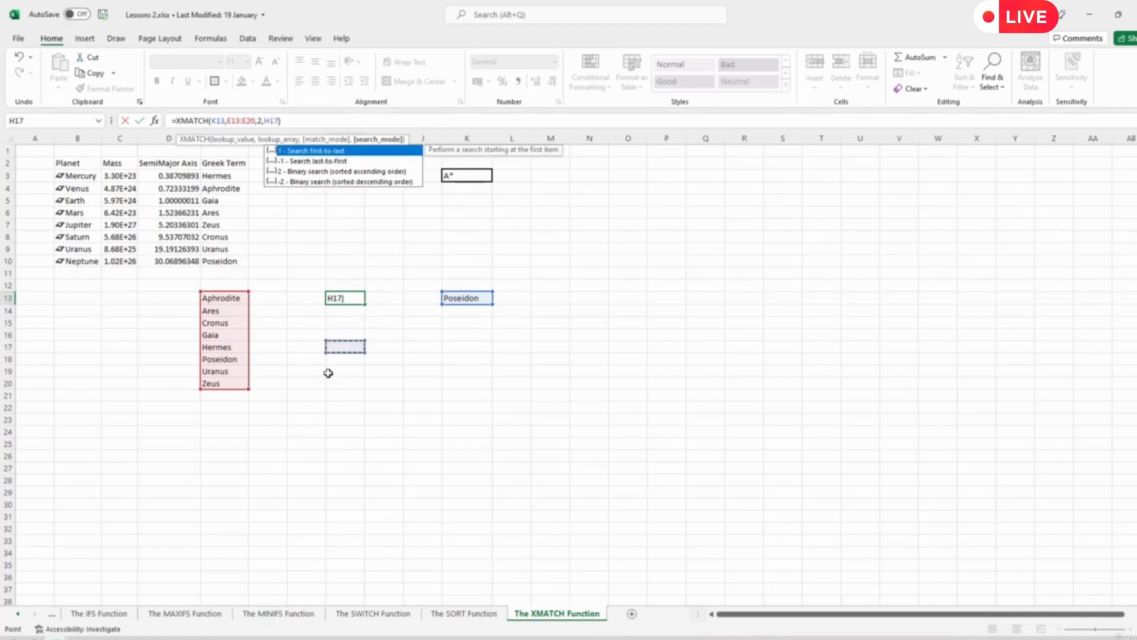
{"action": "key", "text": "Return"}
- Mark the middle term Gaia in E16 of the sorted list with a thick outside border
{"action": "left_click", "coordinate": [230, 300]}
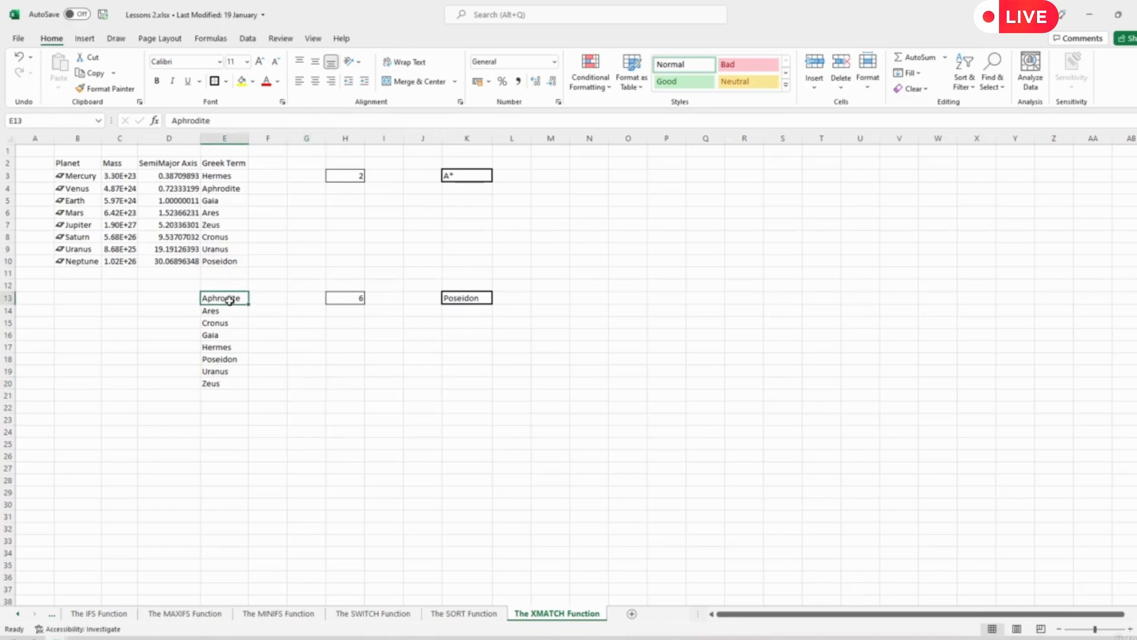
{"action": "left_click", "coordinate": [227, 334]}
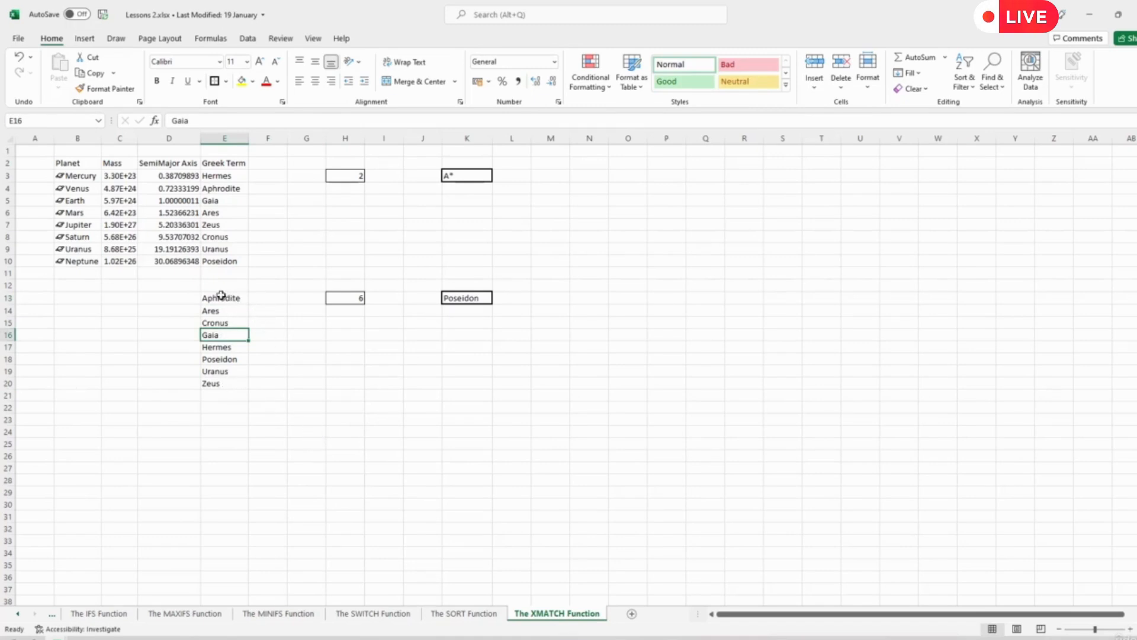
{"action": "left_click", "coordinate": [215, 81]}
{"action": "left_click", "coordinate": [313, 374]}
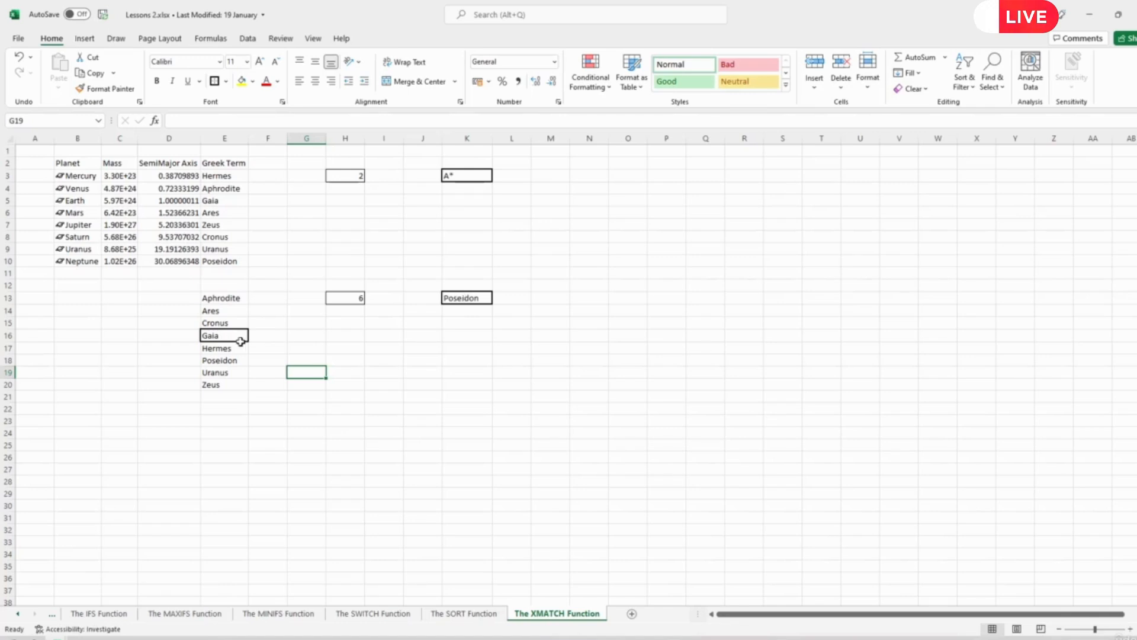
- Fill the first half of the sorted list, E13:E16, with dark grey
{"action": "left_click", "coordinate": [223, 335]}
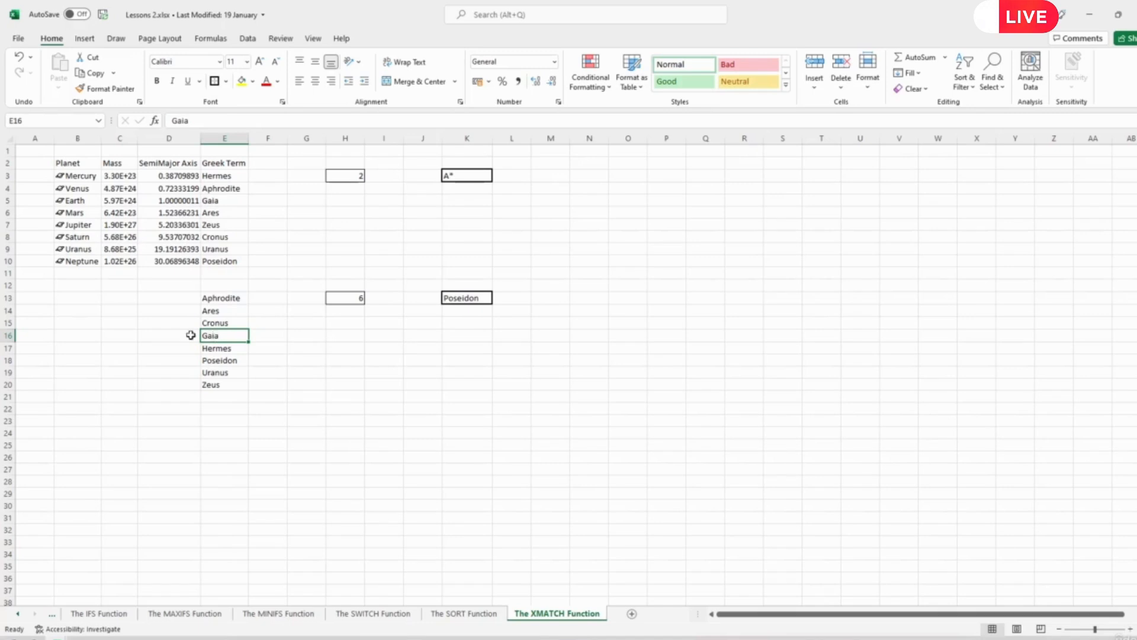
{"action": "left_click_drag", "start_coordinate": [211, 335], "coordinate": [232, 299]}
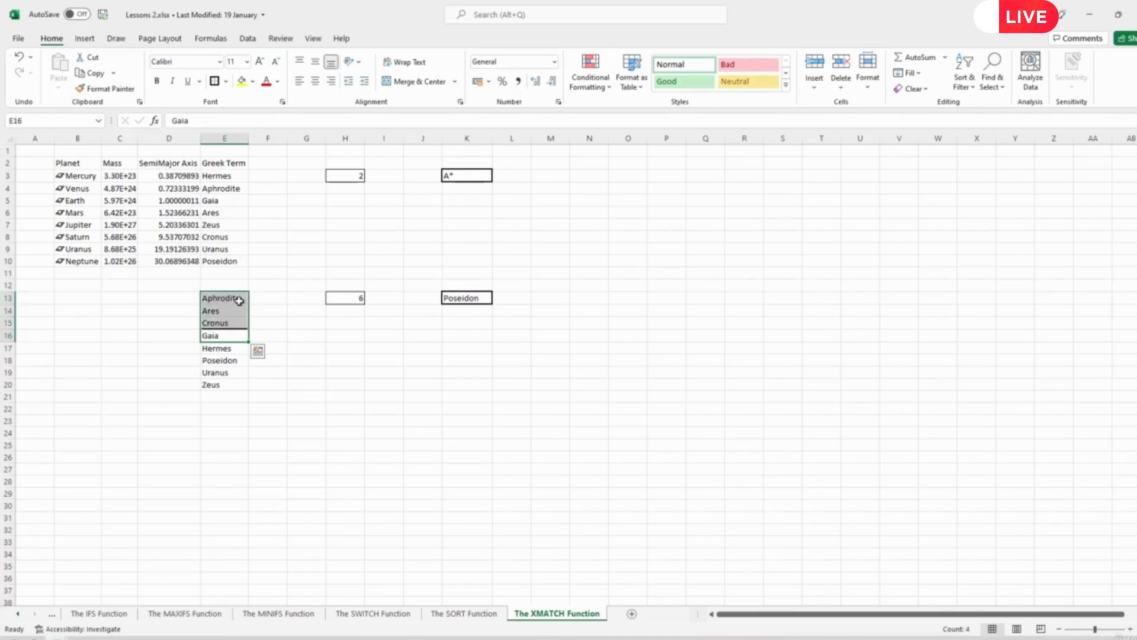
{"action": "left_click", "coordinate": [254, 83]}
{"action": "left_click", "coordinate": [261, 153]}
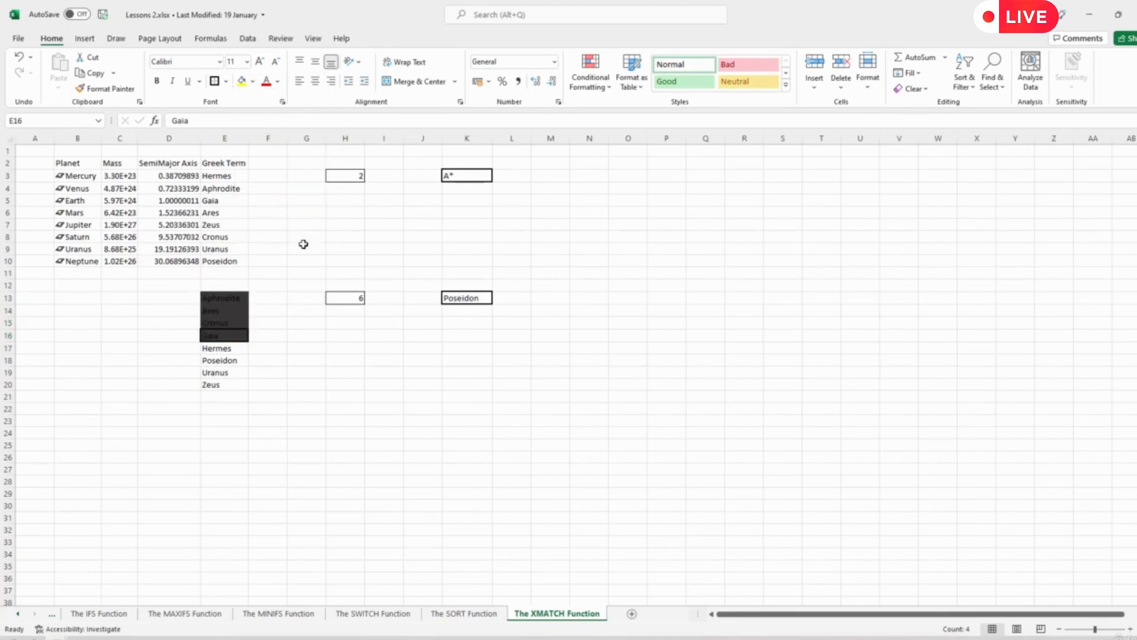
- Select the remaining half E17:E20, and refill the midpoint cell E16 (Gaia) with dark orange
{"action": "left_click_drag", "start_coordinate": [223, 349], "coordinate": [234, 390]}
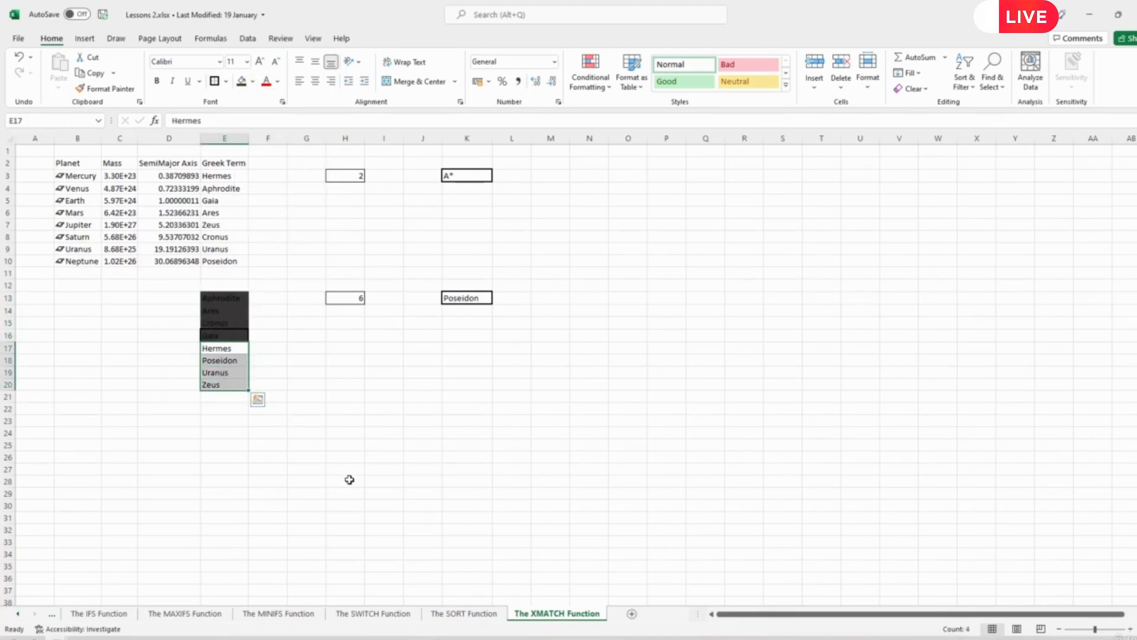
{"action": "left_click", "coordinate": [216, 333]}
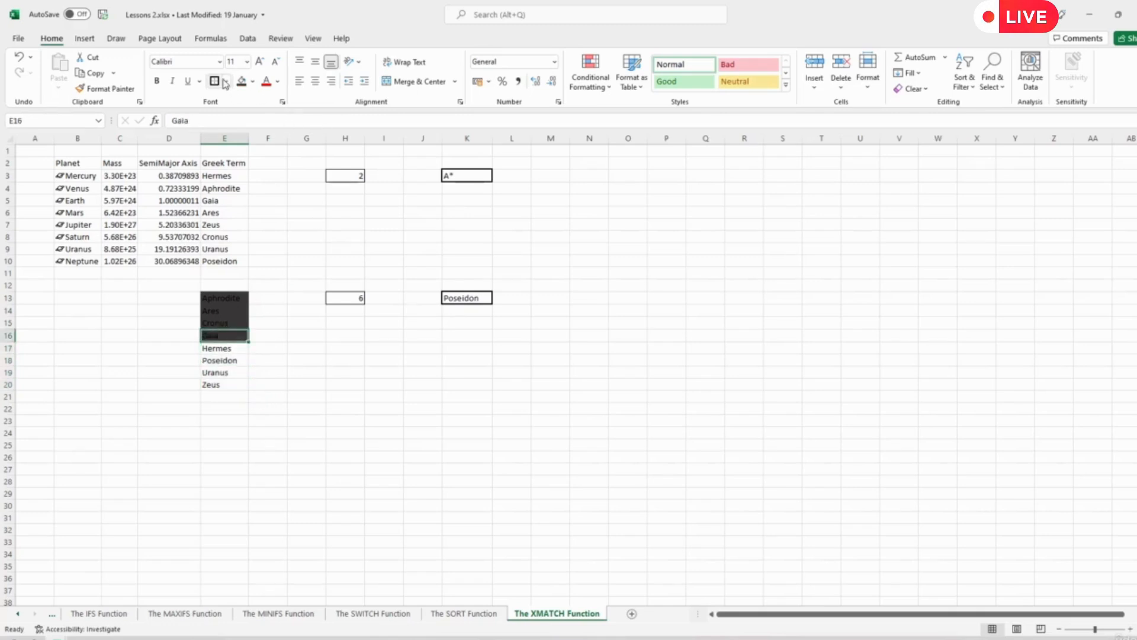
{"action": "left_click", "coordinate": [255, 82]}
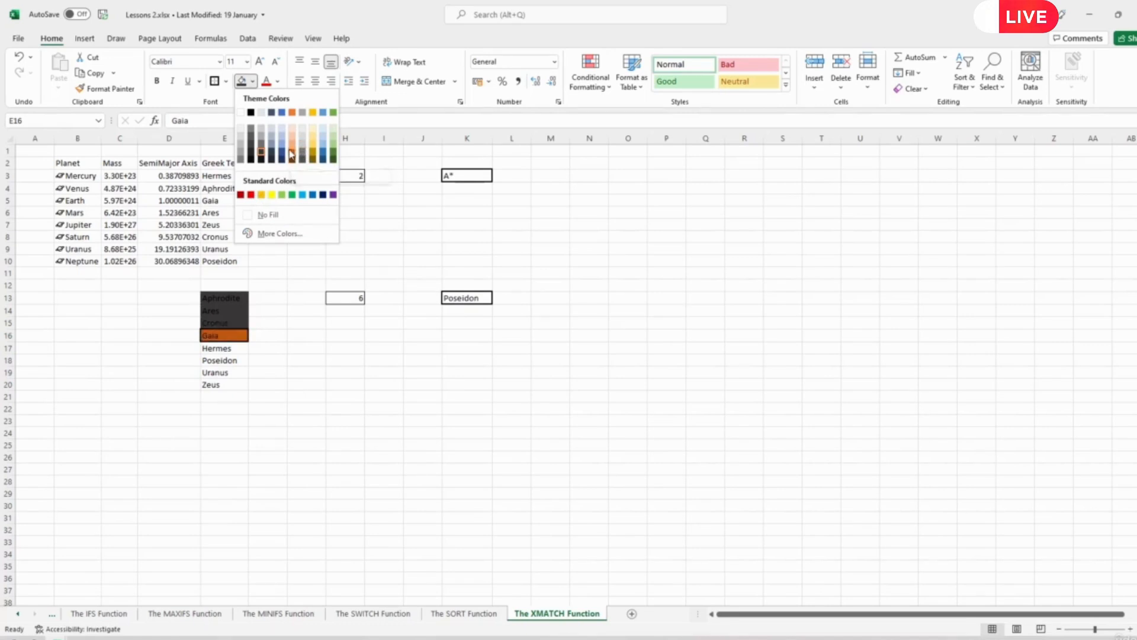
{"action": "left_click", "coordinate": [346, 371]}
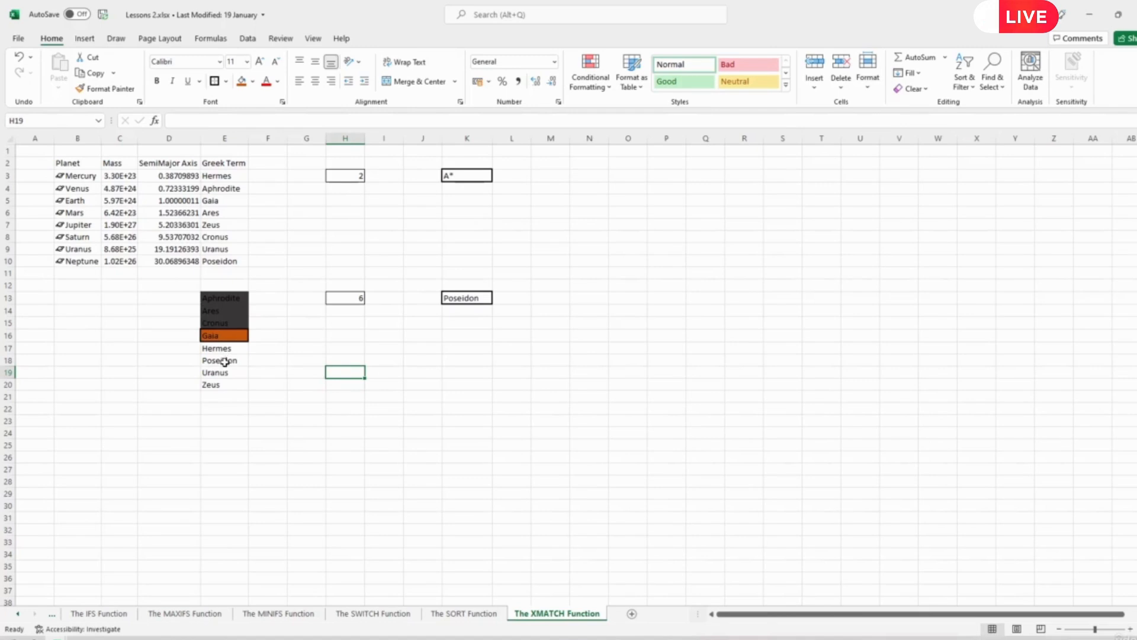
- Outline Poseidon in E18 with a thick border and replace the lookup value in K13 with Giraffe
{"action": "left_click", "coordinate": [224, 361]}
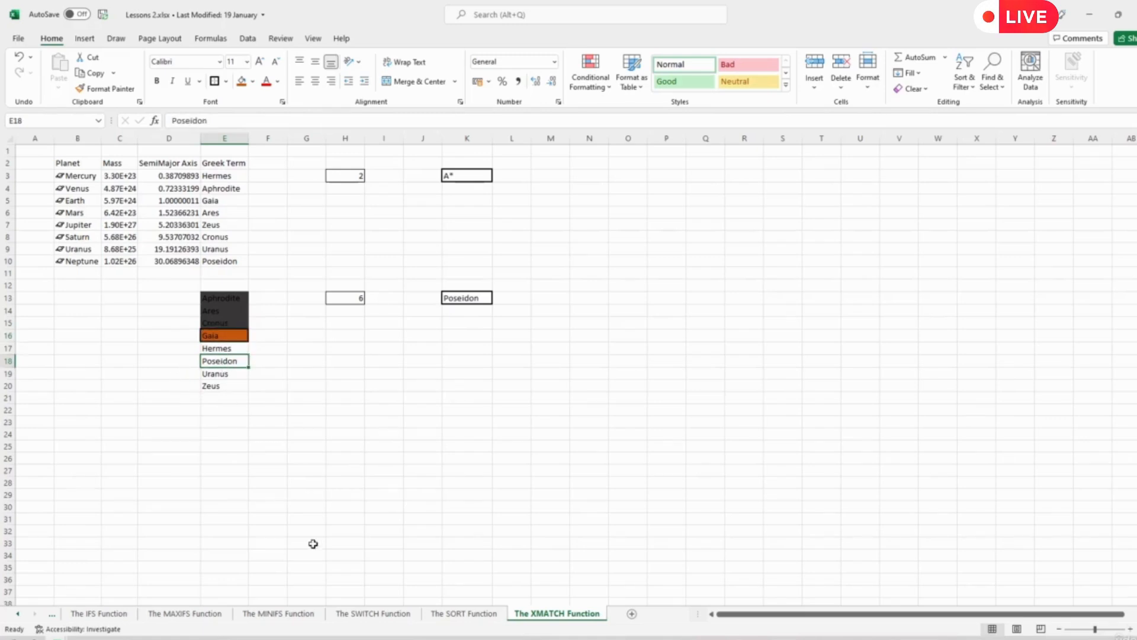
{"action": "left_click", "coordinate": [465, 297]}
{"action": "type", "text": "Giraffe"}
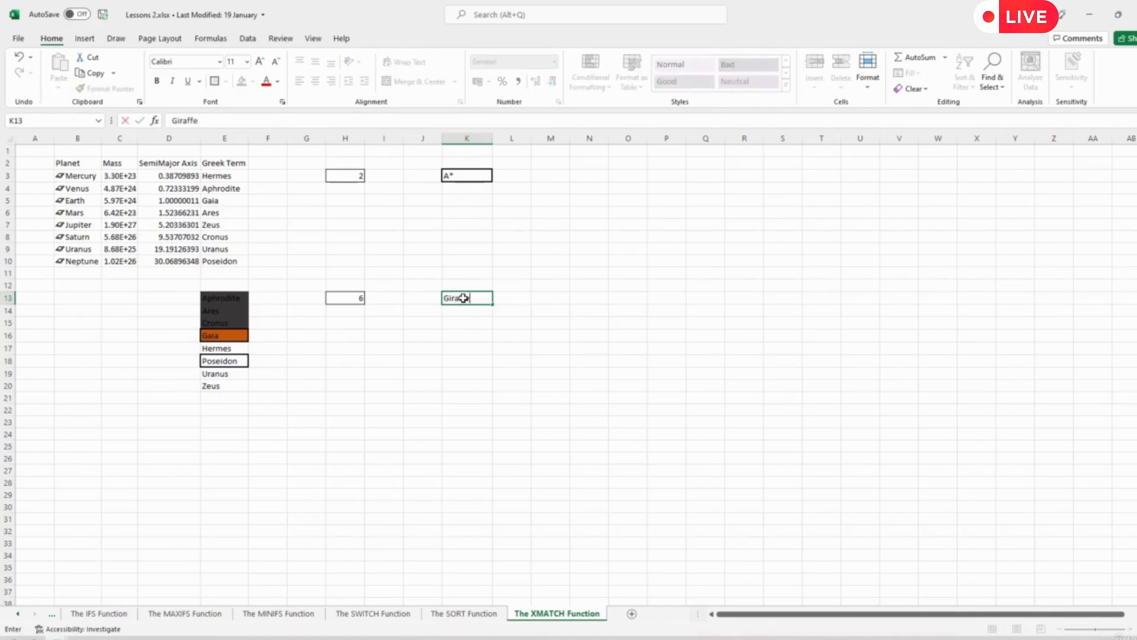
{"action": "key", "text": "Return"}
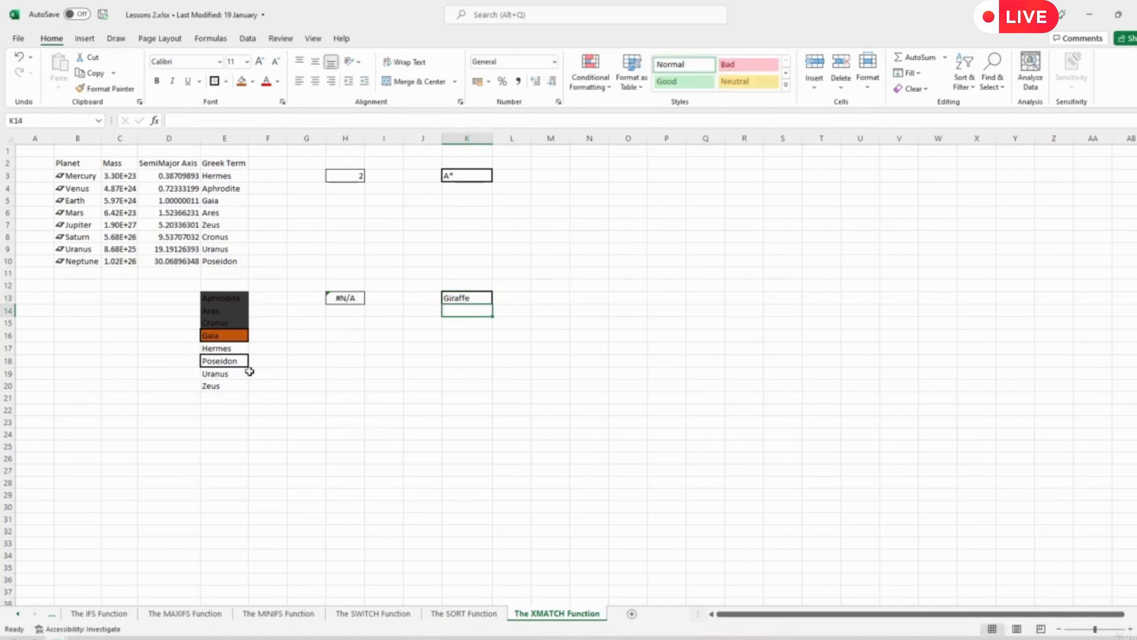
- Remove the border around Poseidon in E18
{"action": "left_click", "coordinate": [335, 406]}
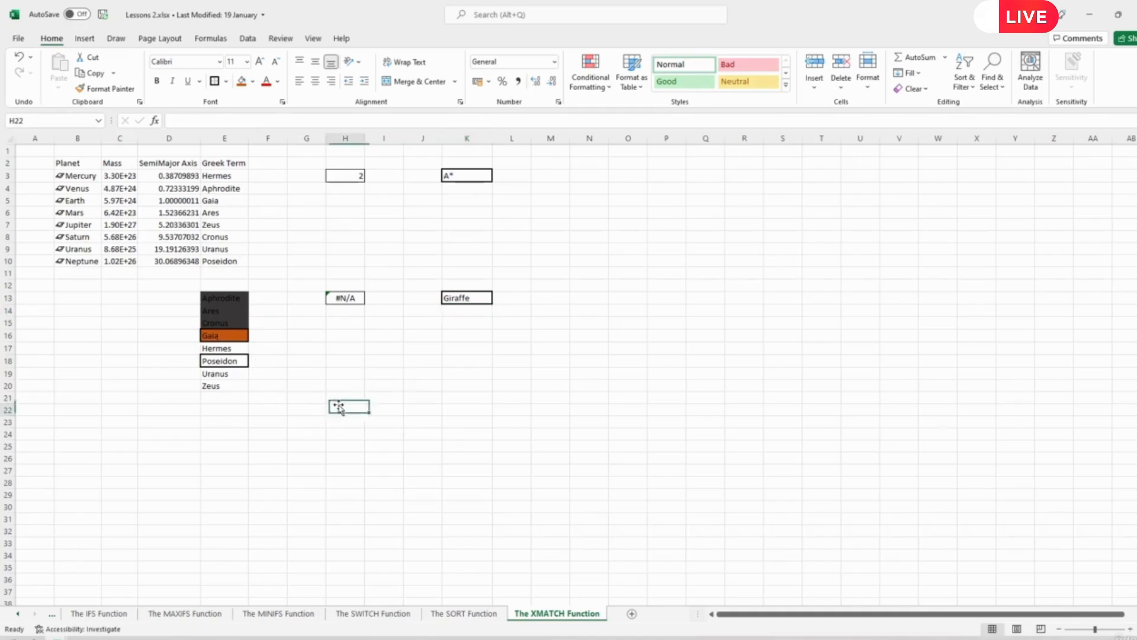
{"action": "left_click", "coordinate": [212, 336]}
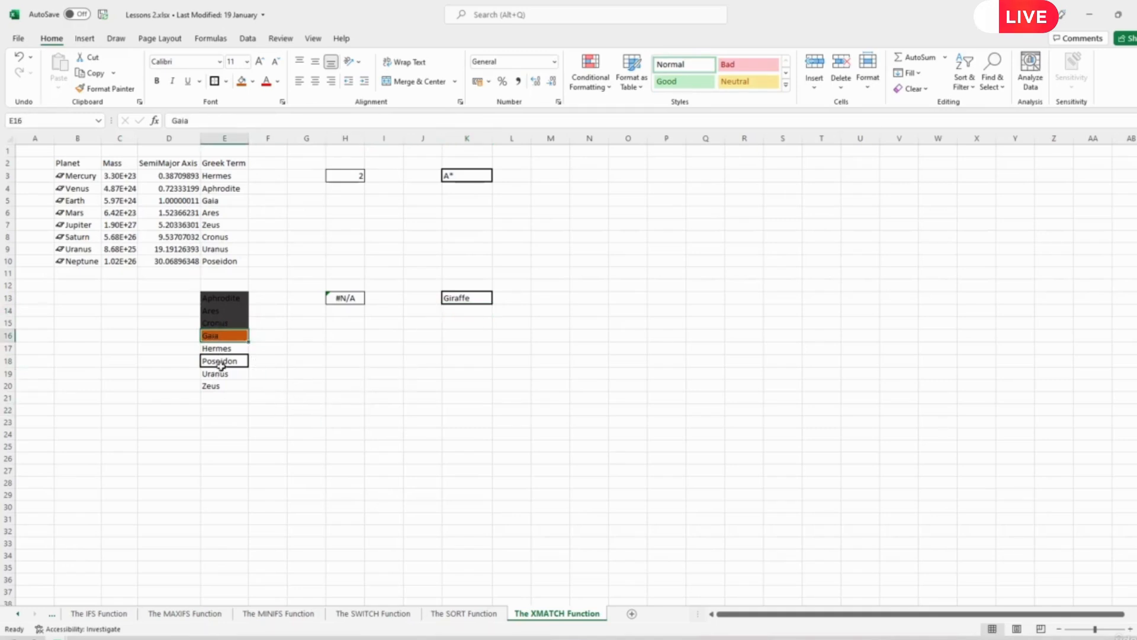
{"action": "left_click", "coordinate": [220, 360]}
{"action": "left_click", "coordinate": [226, 81]}
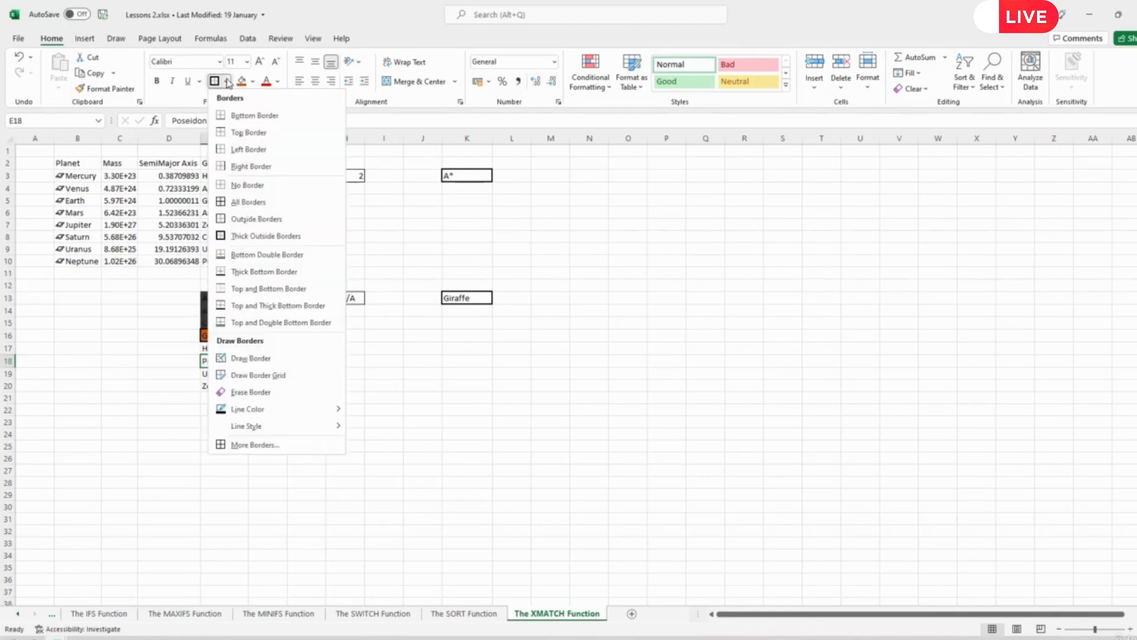
{"action": "key", "text": "Escape"}
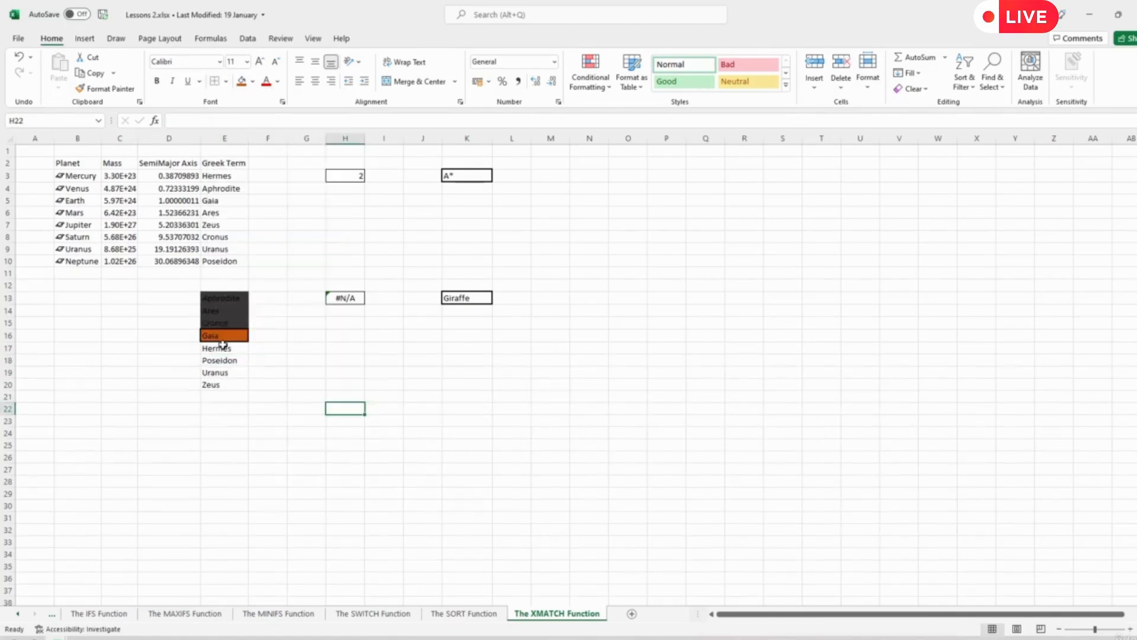
- Select the remaining half E17:E20, and put a thick outside border around its midpoint Poseidon in E18
{"action": "left_click", "coordinate": [226, 335]}
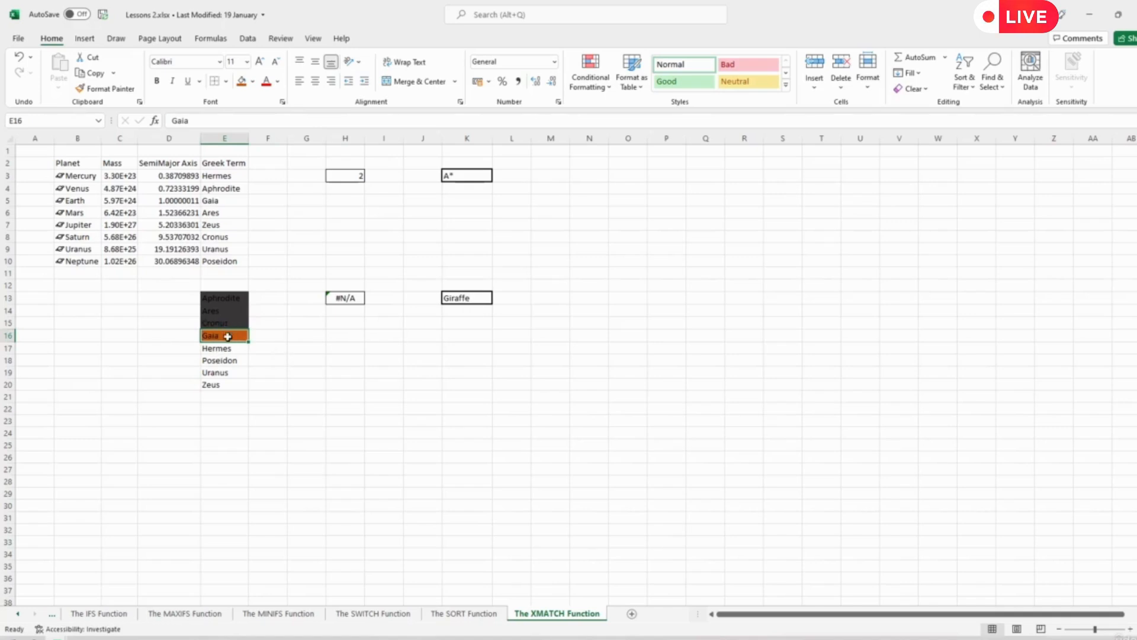
{"action": "left_click_drag", "start_coordinate": [216, 349], "coordinate": [218, 384]}
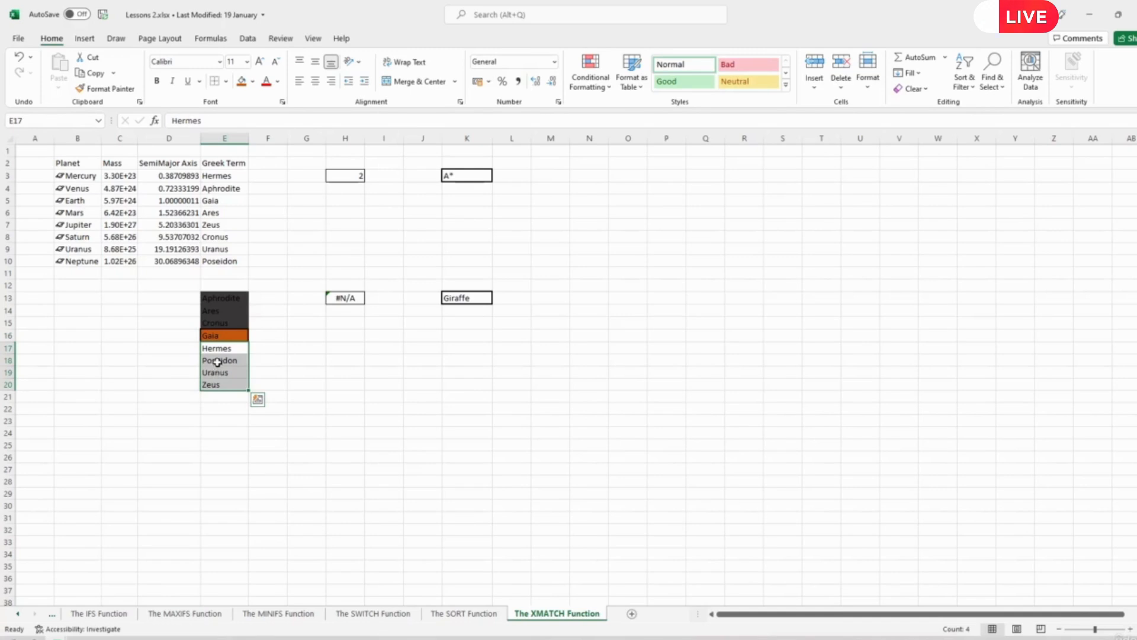
{"action": "left_click", "coordinate": [218, 361]}
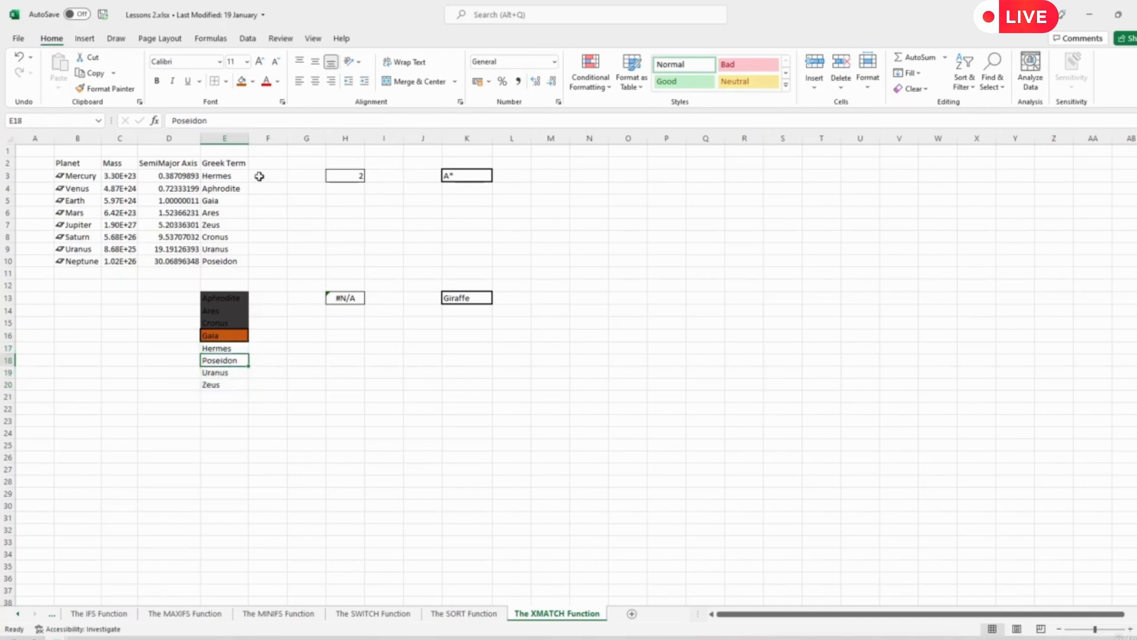
{"action": "left_click", "coordinate": [227, 82]}
{"action": "left_click", "coordinate": [261, 236]}
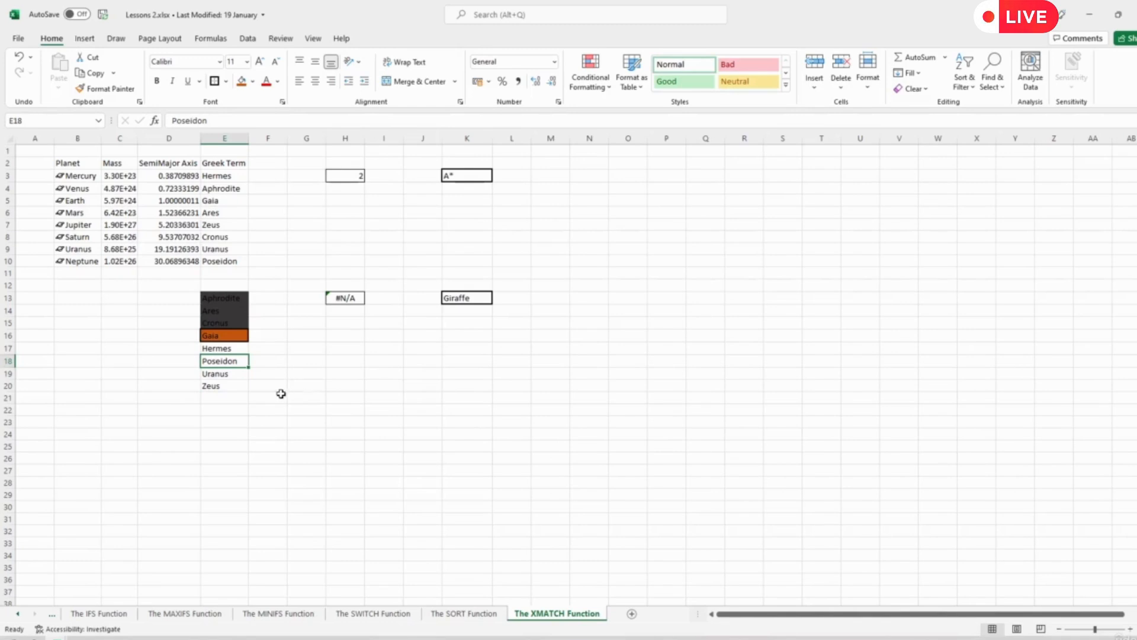
- Fill the eliminated terms in E18:E20 with dark grey
{"action": "left_click_drag", "start_coordinate": [220, 362], "coordinate": [223, 386]}
{"action": "left_click", "coordinate": [227, 81]}
{"action": "left_click", "coordinate": [227, 82]}
{"action": "left_click", "coordinate": [252, 81]}
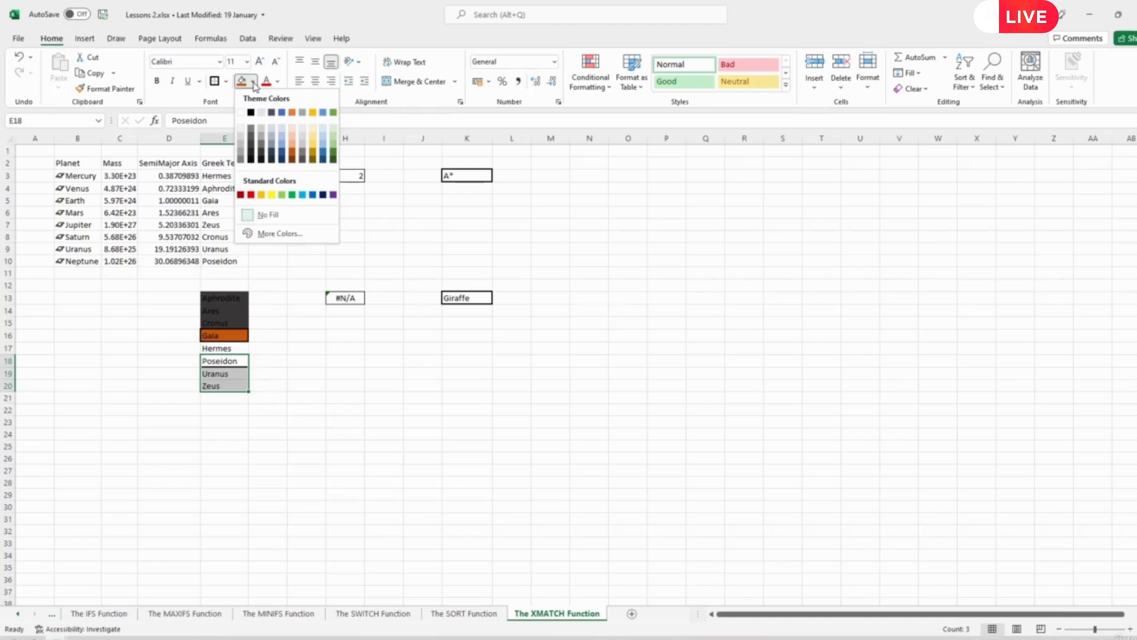
{"action": "left_click", "coordinate": [271, 160]}
- Refill the second midpoint, Poseidon in E18, with dark orange
{"action": "left_click", "coordinate": [224, 363]}
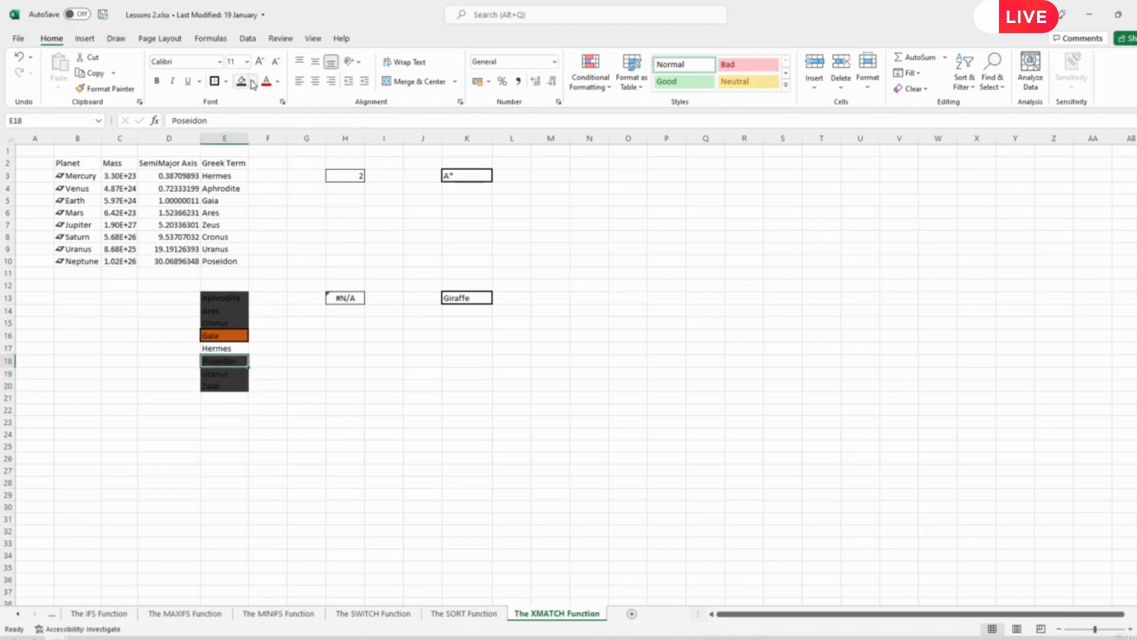
{"action": "left_click", "coordinate": [252, 81]}
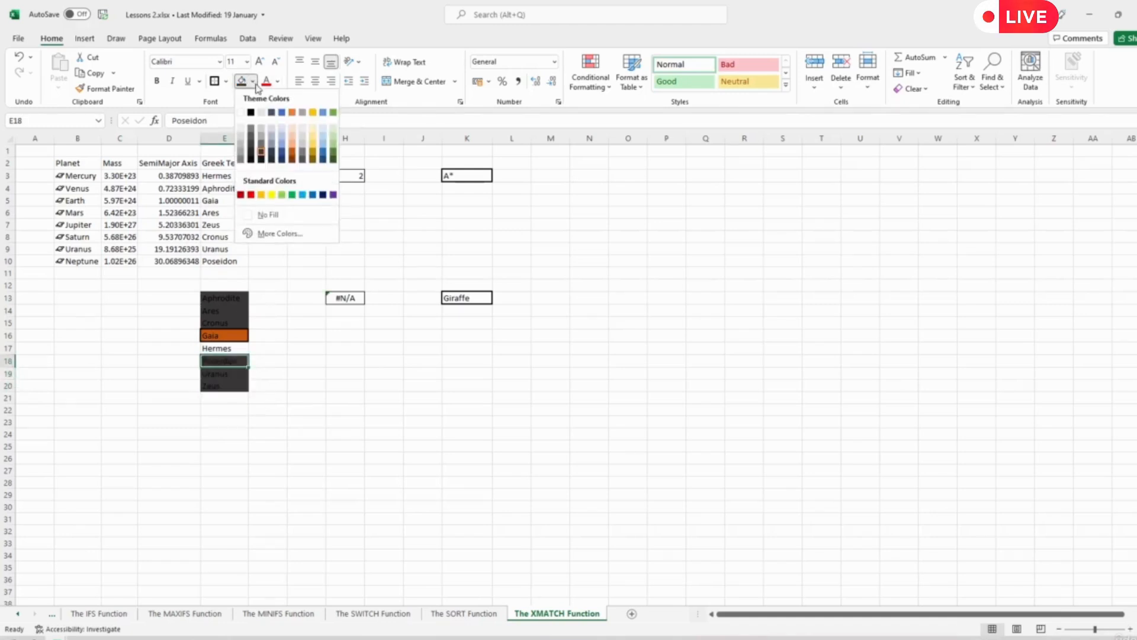
{"action": "left_click", "coordinate": [292, 155]}
- Outline the last remaining term, Hermes in E17, with a border and fill it with dark orange
{"action": "left_click", "coordinate": [224, 349]}
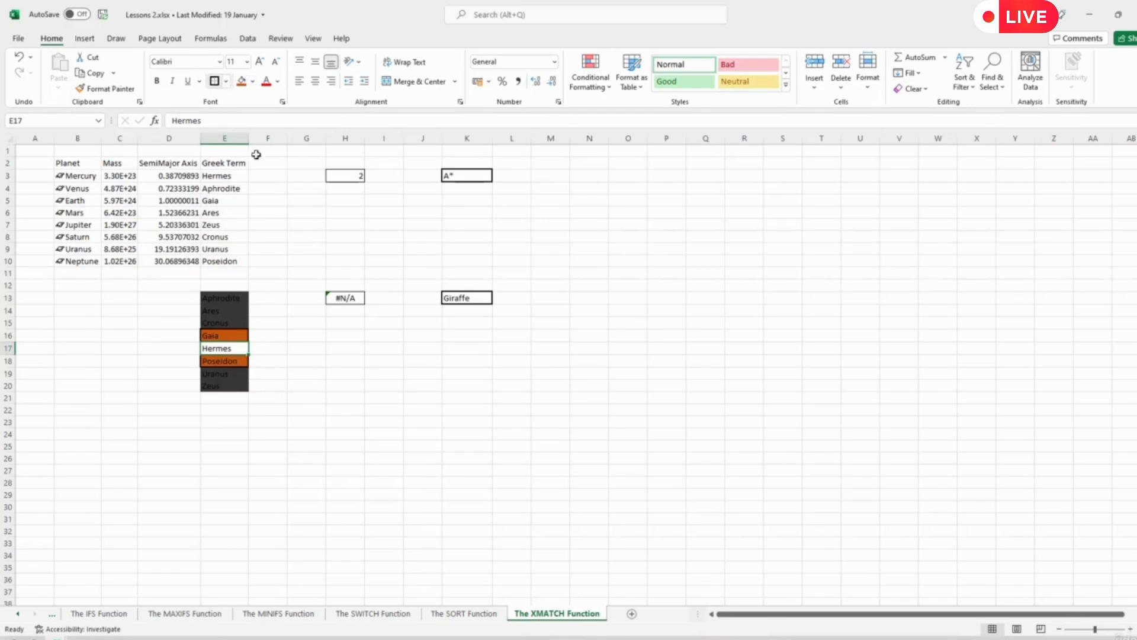
{"action": "left_click", "coordinate": [290, 361]}
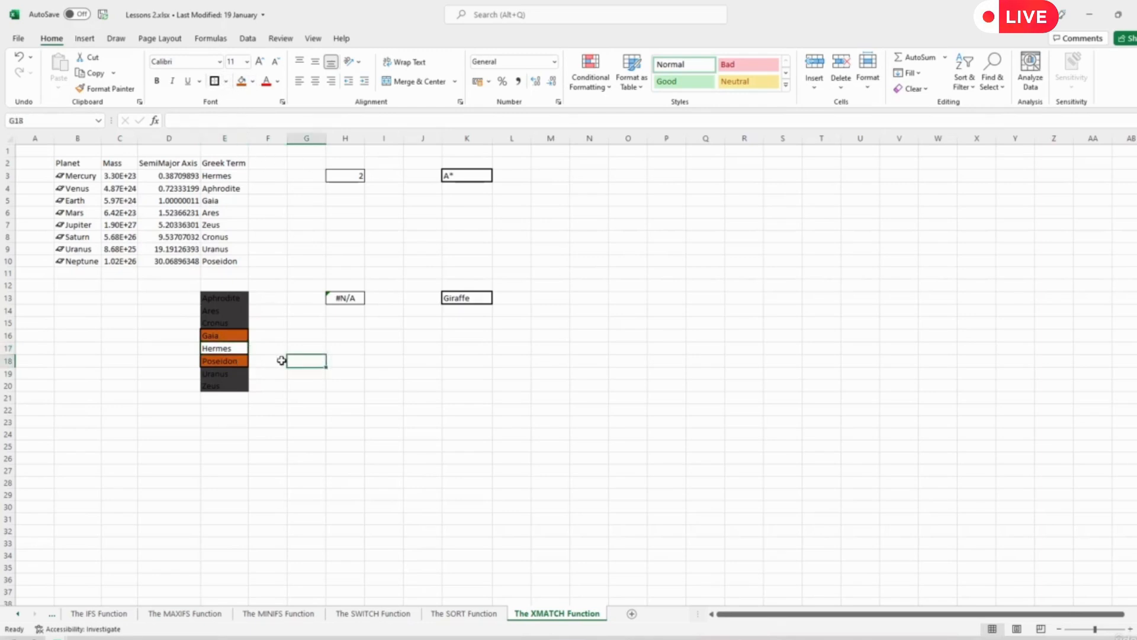
{"action": "left_click", "coordinate": [217, 349]}
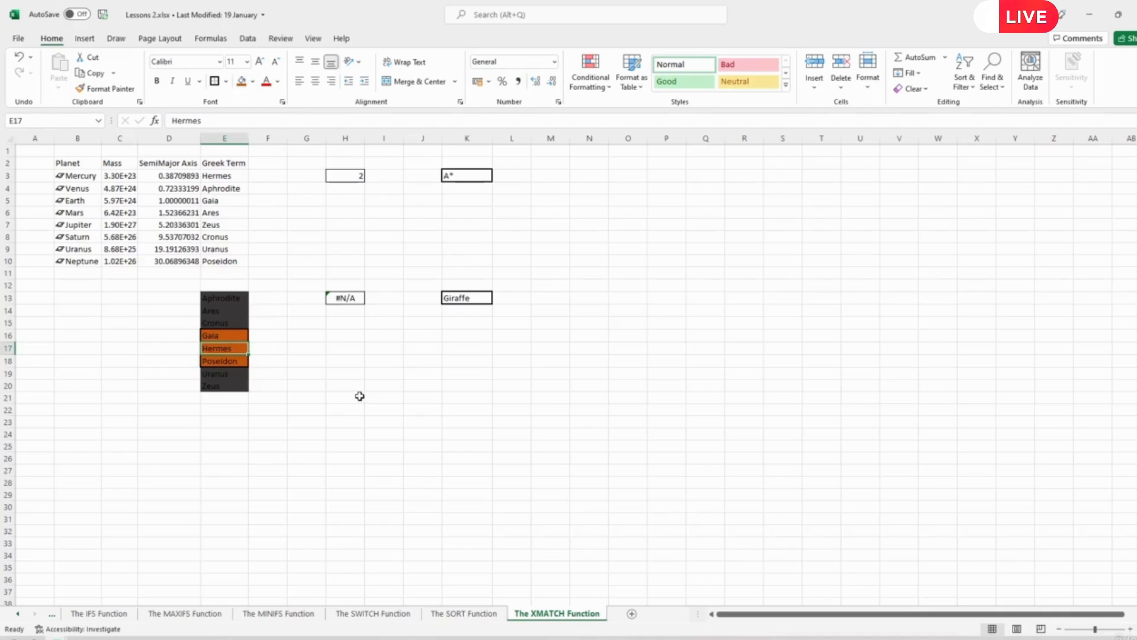
- Select the orange cells E16:E18 and inspect the search mode argument of the XMATCH formula in H13
{"action": "left_click_drag", "start_coordinate": [223, 335], "coordinate": [228, 361]}
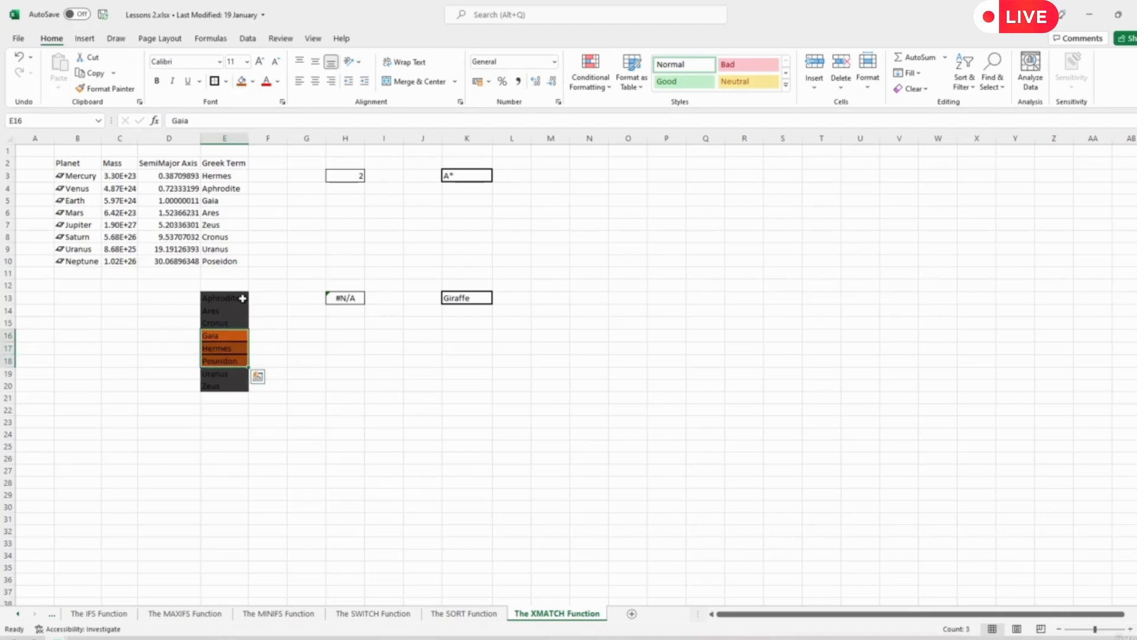
{"action": "left_click", "coordinate": [345, 296]}
{"action": "left_click", "coordinate": [270, 120]}
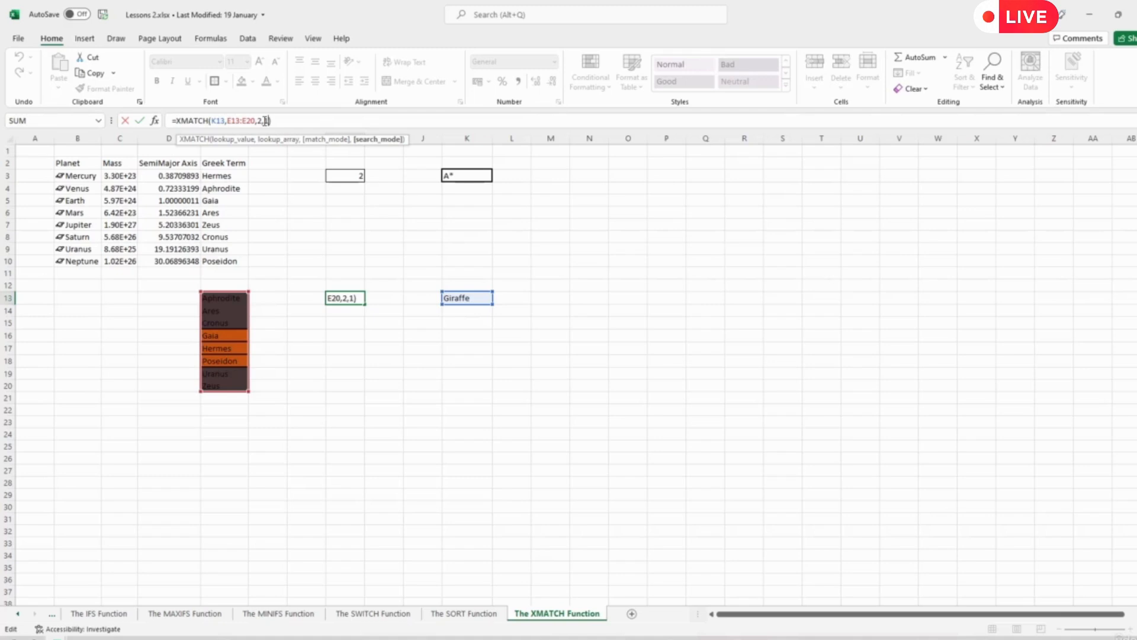
{"action": "left_click", "coordinate": [379, 386]}
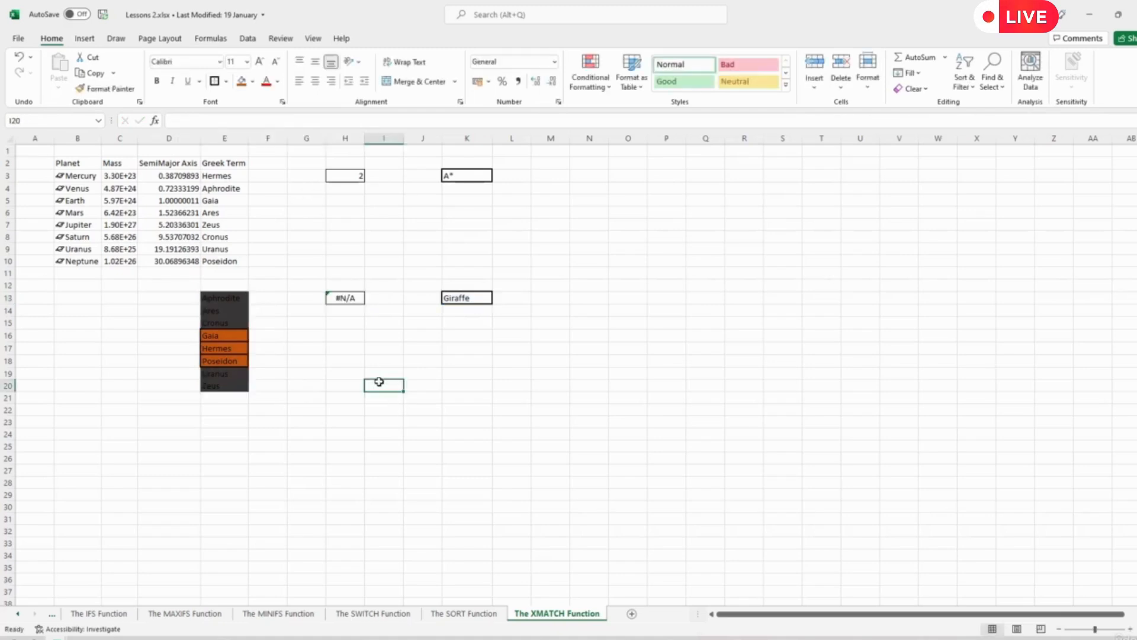